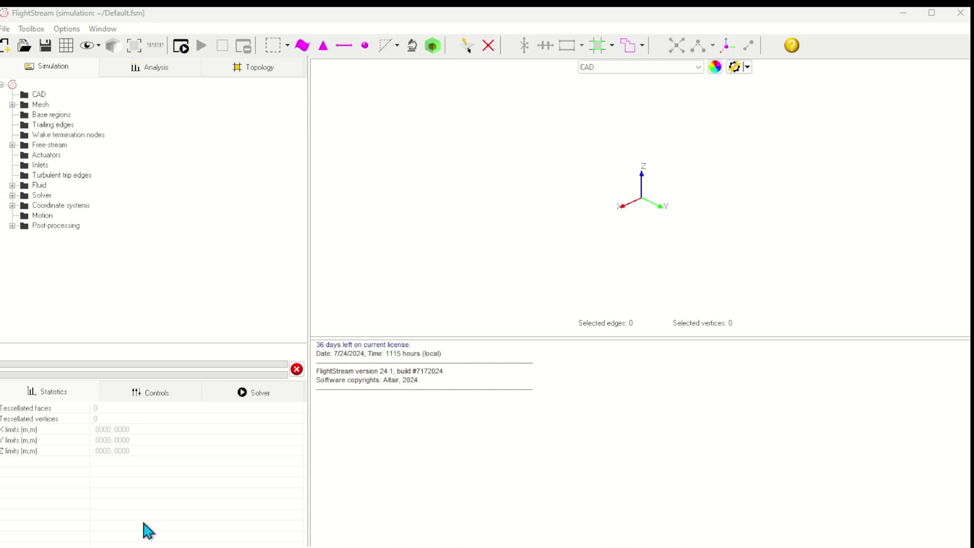
Import the component cross-sections file Sample_Commercial_Airplane.csv as the mesh geometry
{"action": "left_click", "coordinate": [13, 104]}
{"action": "right_click", "coordinate": [40, 105]}
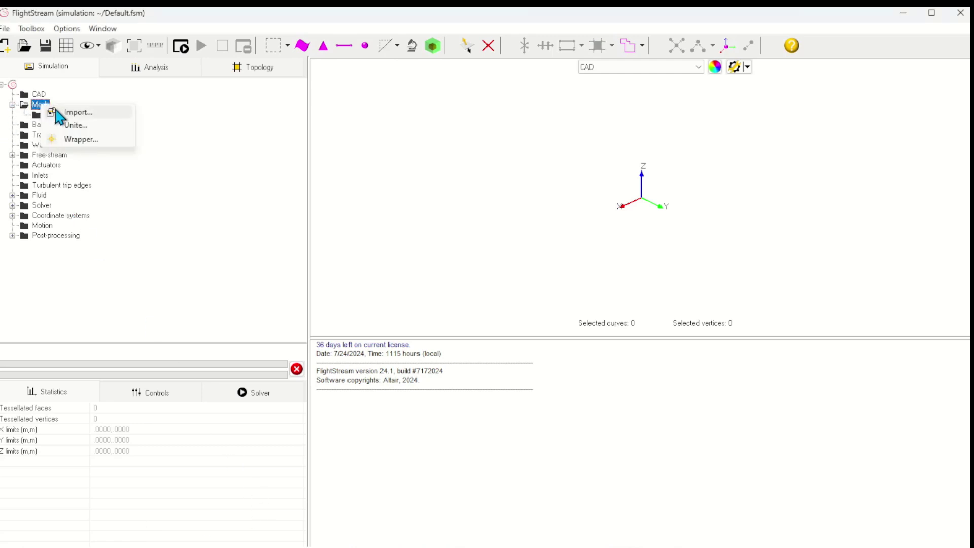
{"action": "left_click", "coordinate": [57, 112]}
{"action": "left_click", "coordinate": [194, 149]}
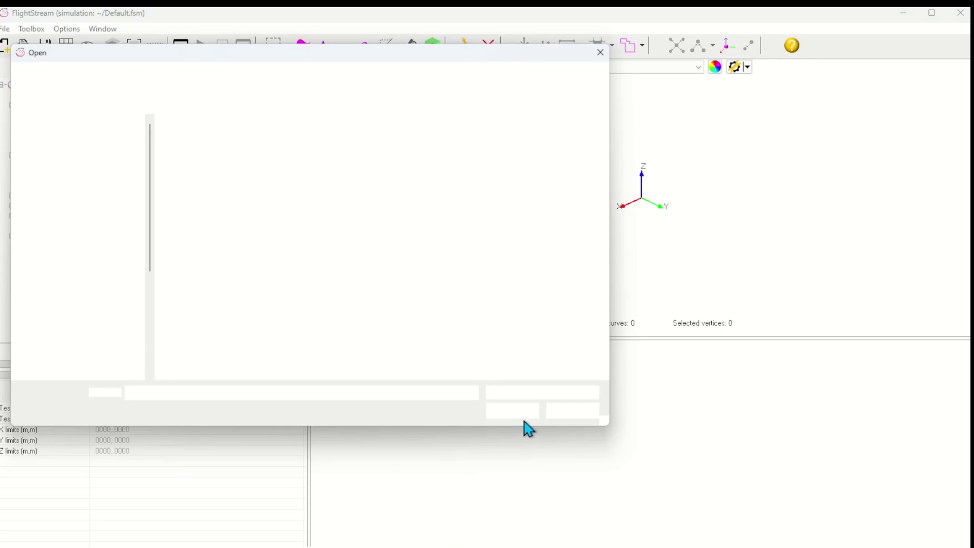
{"action": "left_click", "coordinate": [277, 137]}
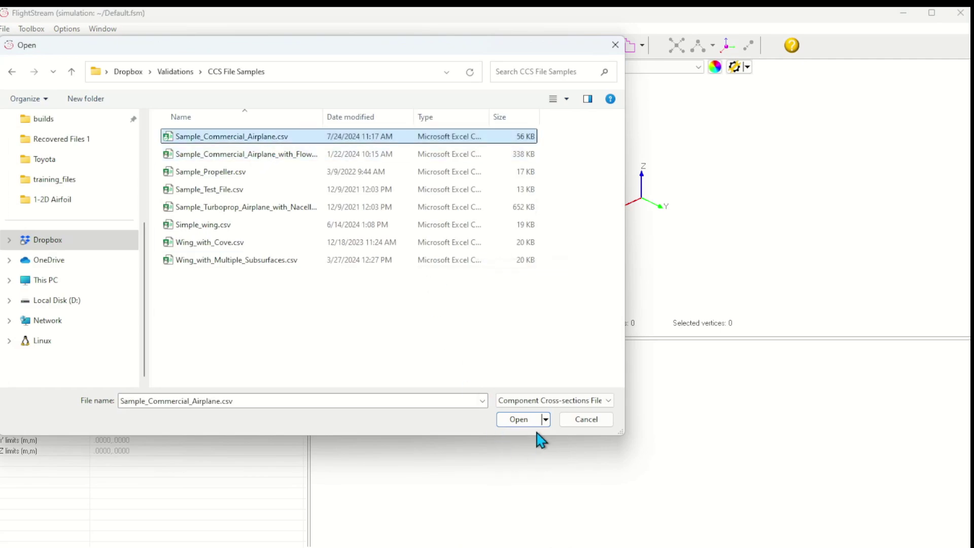
{"action": "left_click", "coordinate": [521, 420]}
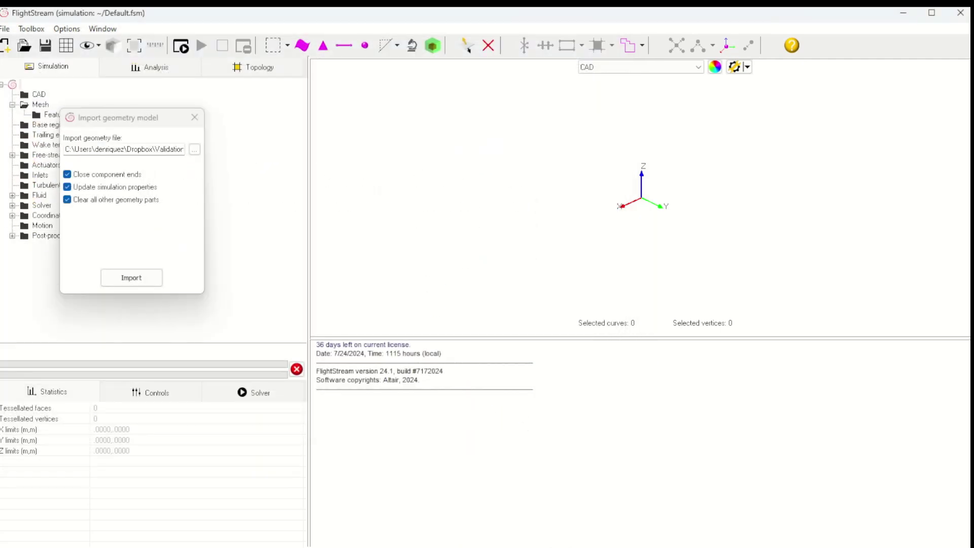
{"action": "left_click", "coordinate": [109, 279]}
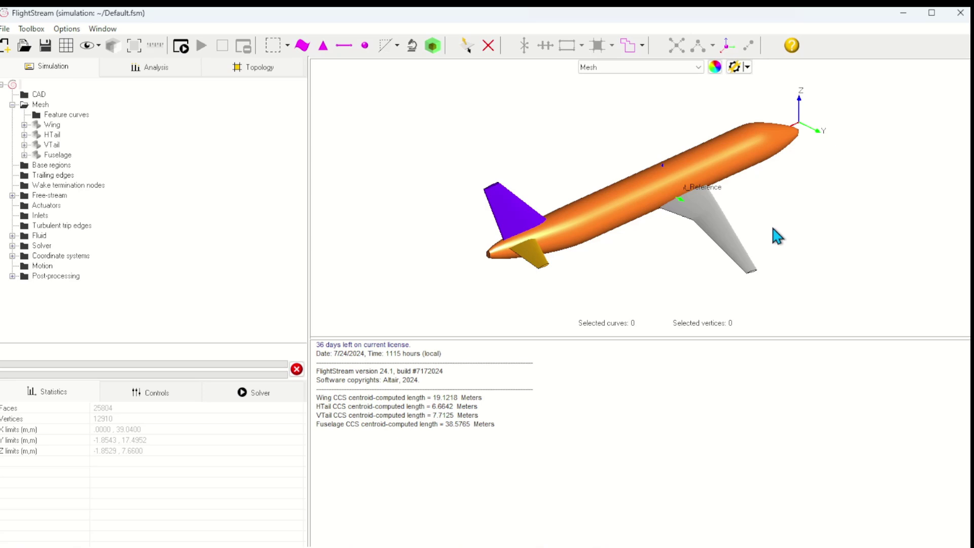
Display the surface mesh lines and examine the mesh on the aircraft's fuselage, tail and wing
{"action": "left_click_drag", "start_coordinate": [776, 235], "coordinate": [618, 163]}
{"action": "middle_click_drag", "start_coordinate": [617, 163], "coordinate": [619, 257]}
{"action": "left_click", "coordinate": [70, 46]}
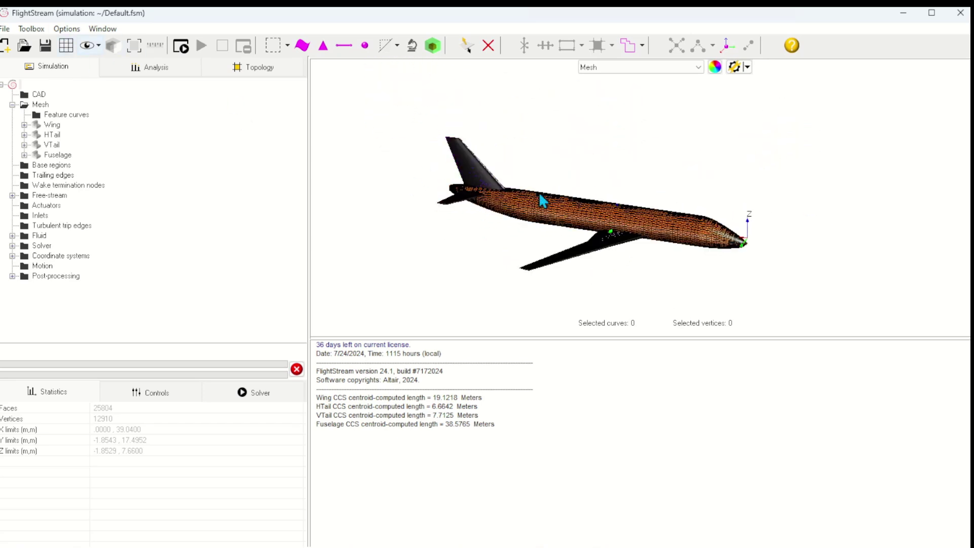
{"action": "left_click_drag", "start_coordinate": [680, 252], "coordinate": [680, 203]}
{"action": "scroll", "coordinate": [681, 198], "scroll_direction": "up", "scroll_amount": 2}
{"action": "middle_click_drag", "start_coordinate": [681, 198], "coordinate": [683, 219]}
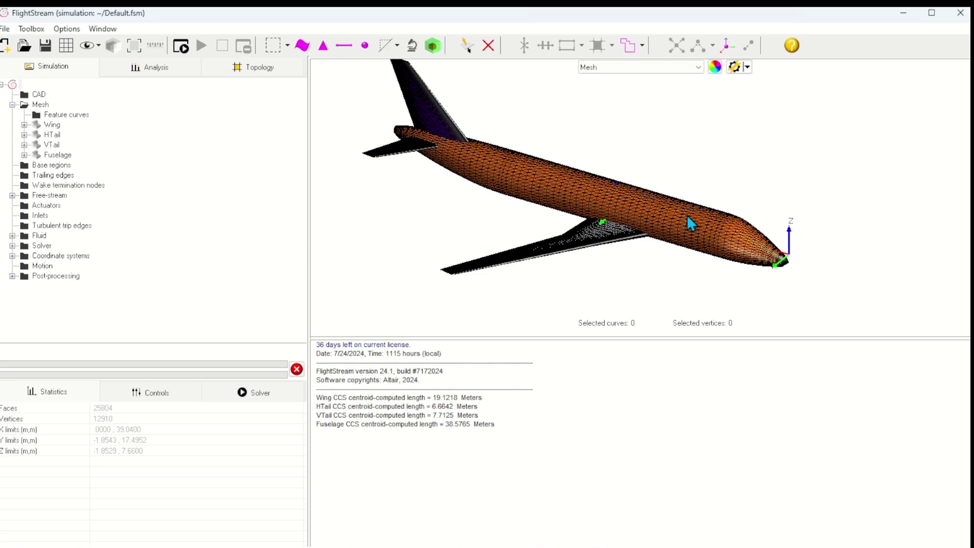
{"action": "middle_click_drag", "start_coordinate": [428, 145], "coordinate": [476, 178]}
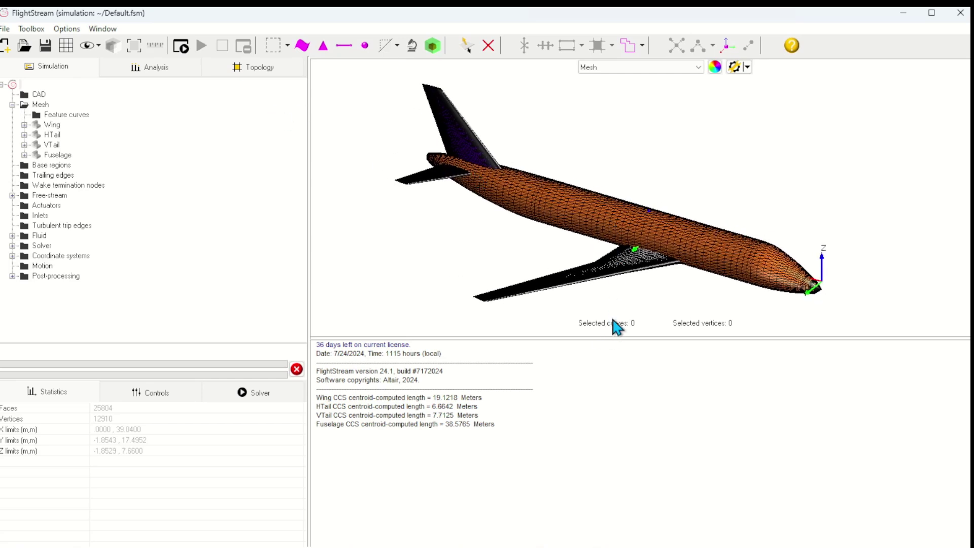
{"action": "left_click_drag", "start_coordinate": [667, 350], "coordinate": [670, 401]}
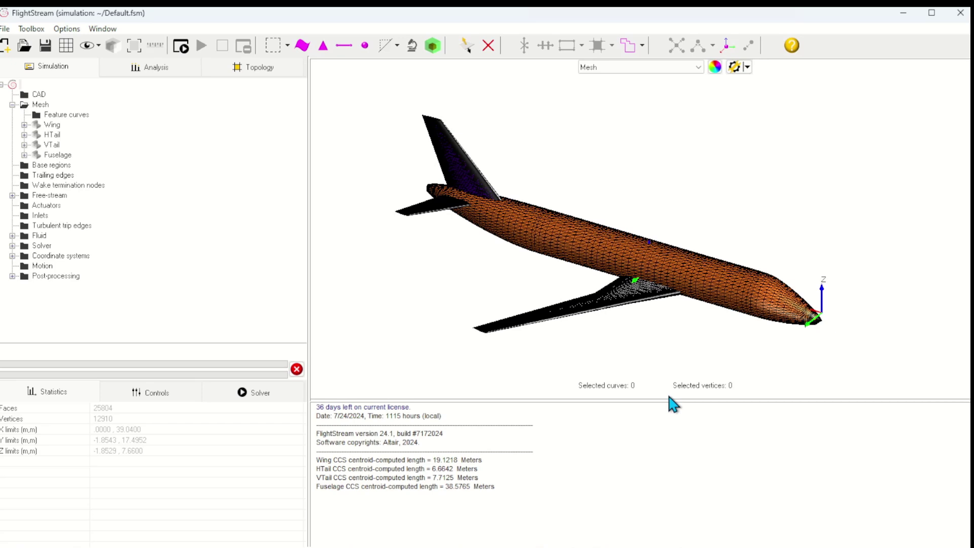
{"action": "scroll", "coordinate": [702, 223], "scroll_direction": "up", "scroll_amount": 5}
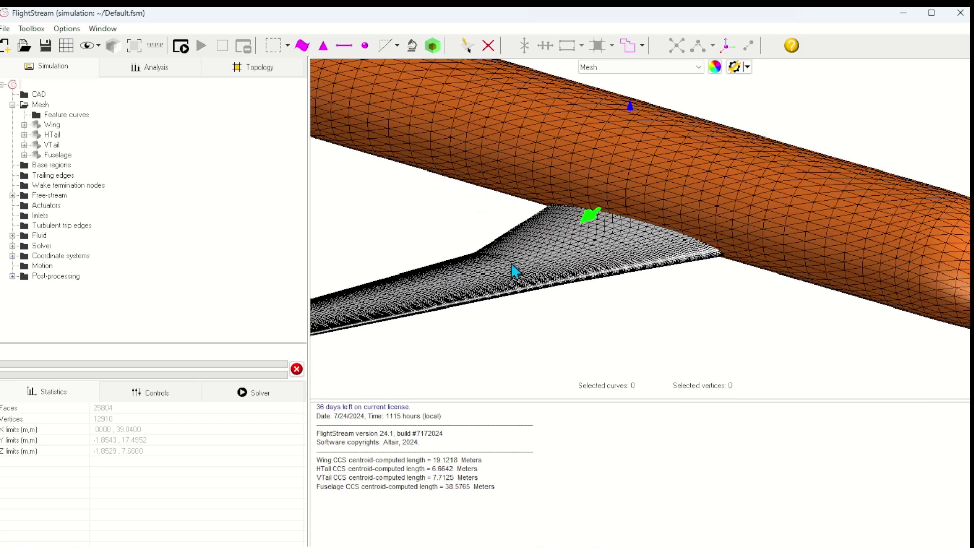
{"action": "scroll", "coordinate": [691, 269], "scroll_direction": "down", "scroll_amount": 6}
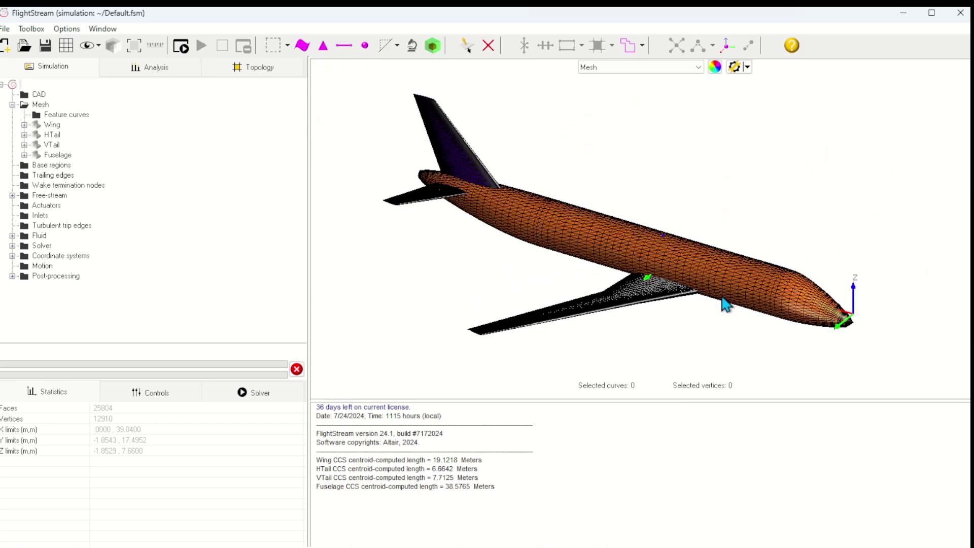
Automatically mark the trailing edges on the wing, horizontal tail and vertical tail
{"action": "right_click", "coordinate": [53, 177]}
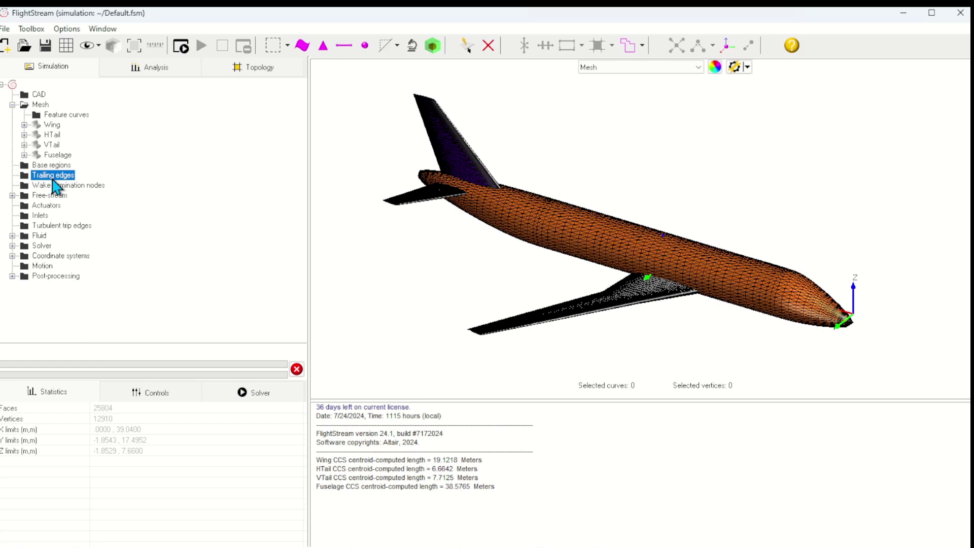
{"action": "left_click", "coordinate": [81, 188]}
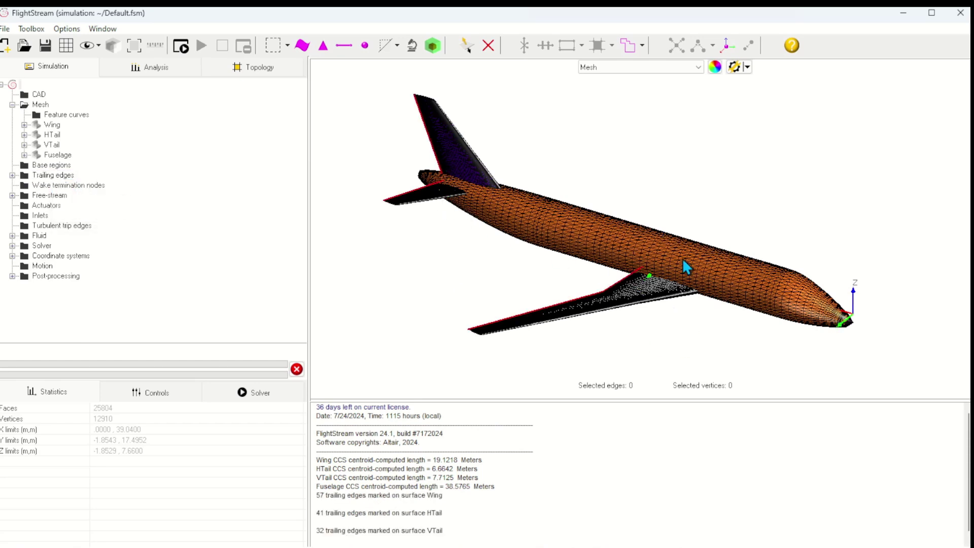
{"action": "left_click_drag", "start_coordinate": [691, 284], "coordinate": [664, 281]}
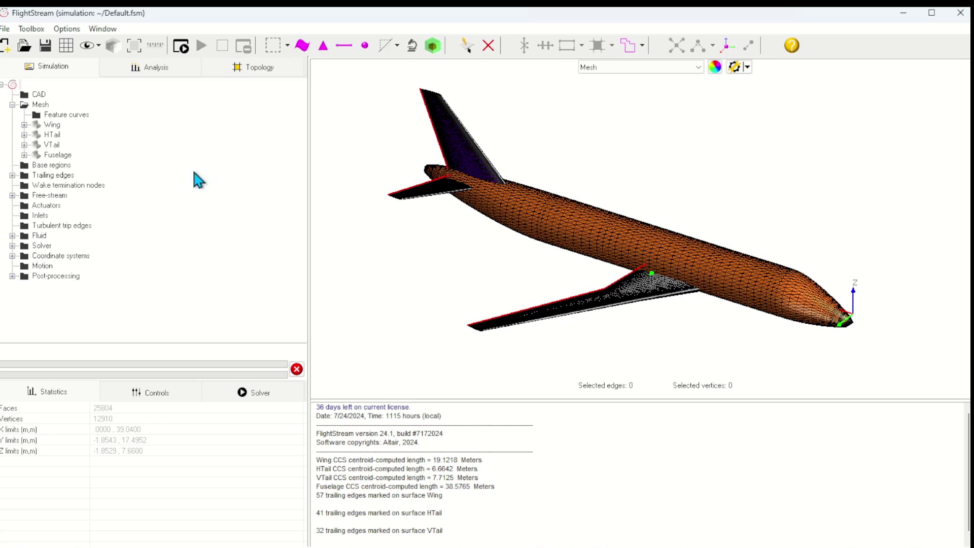
Unite Wing, HTail, VTail and Fuselage as positive Boolean volumes with automatic quality improvement enabled
{"action": "right_click", "coordinate": [43, 106]}
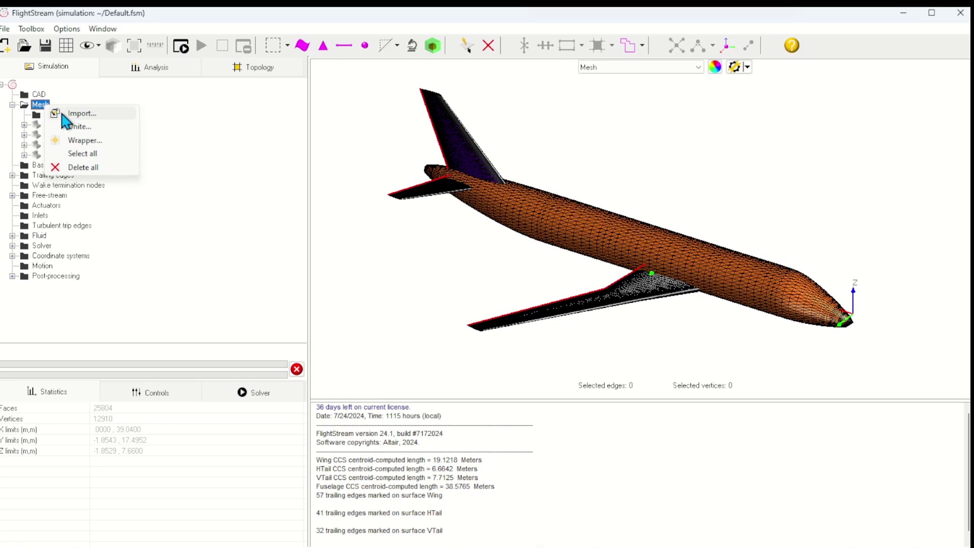
{"action": "left_click", "coordinate": [76, 126]}
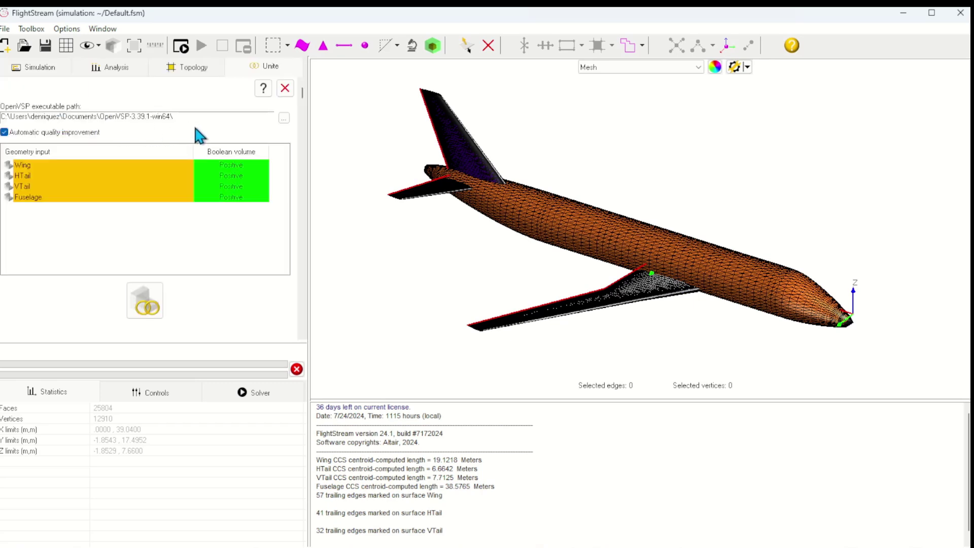
{"action": "left_click", "coordinate": [146, 303]}
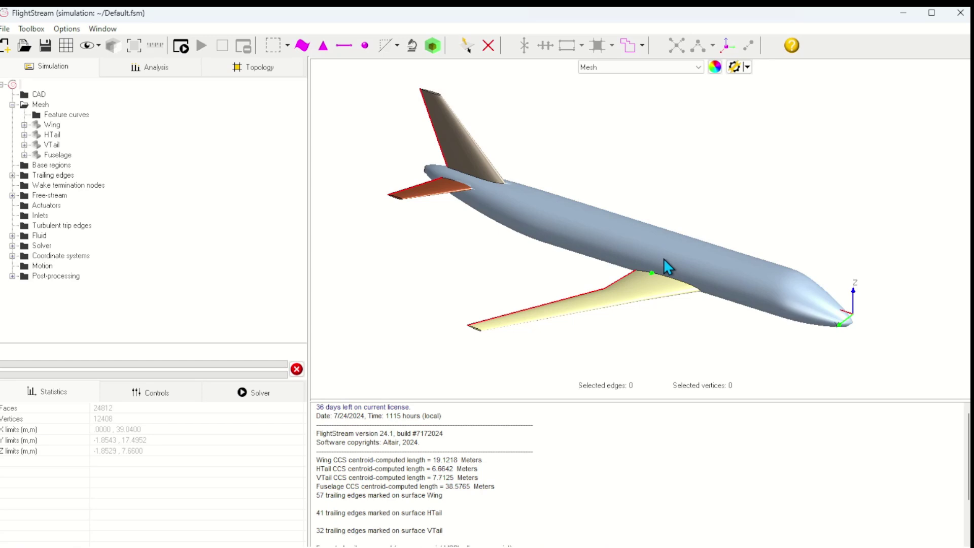
{"action": "left_click_drag", "start_coordinate": [744, 304], "coordinate": [661, 196]}
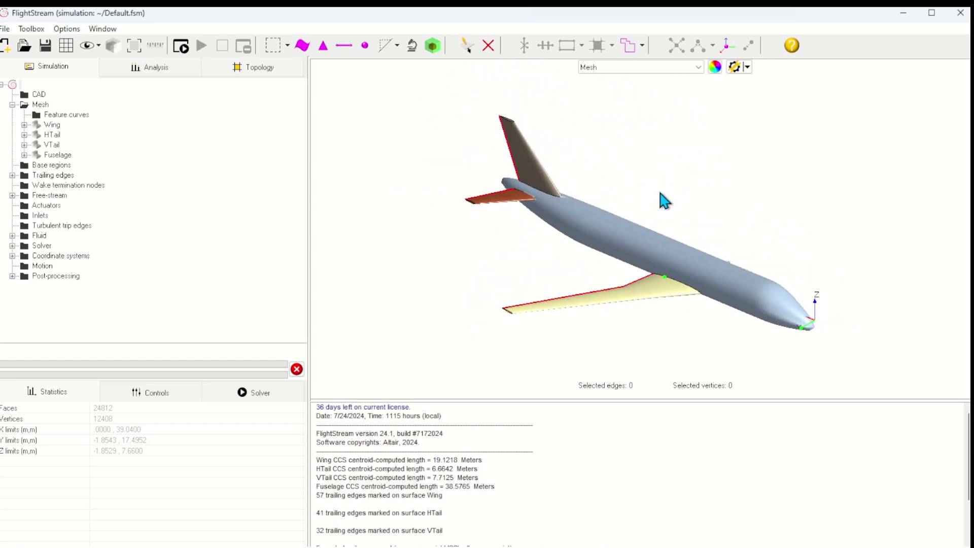
{"action": "scroll", "coordinate": [662, 199], "scroll_direction": "up", "scroll_amount": 1}
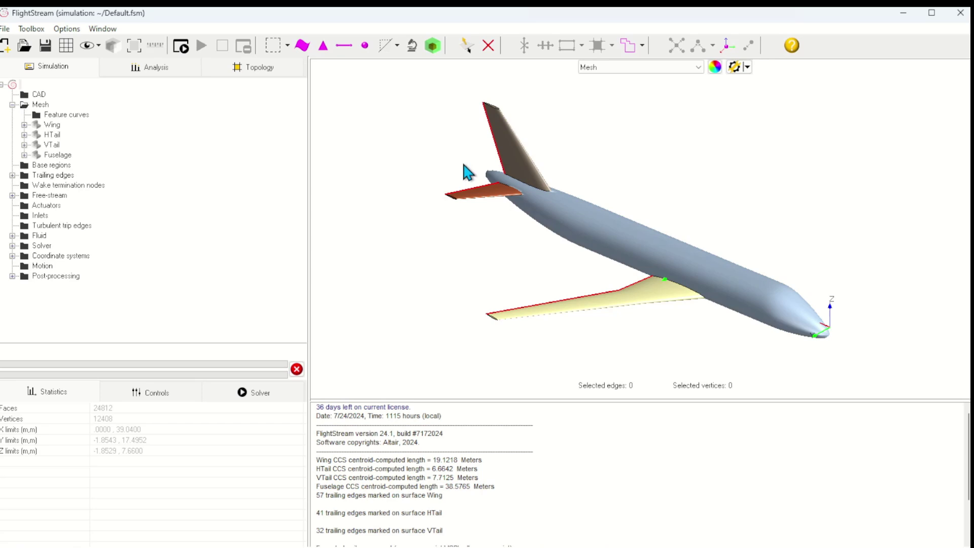
Select all mesh faces with a Y value below 0.01 using the Topology threshold
{"action": "left_click", "coordinate": [269, 75]}
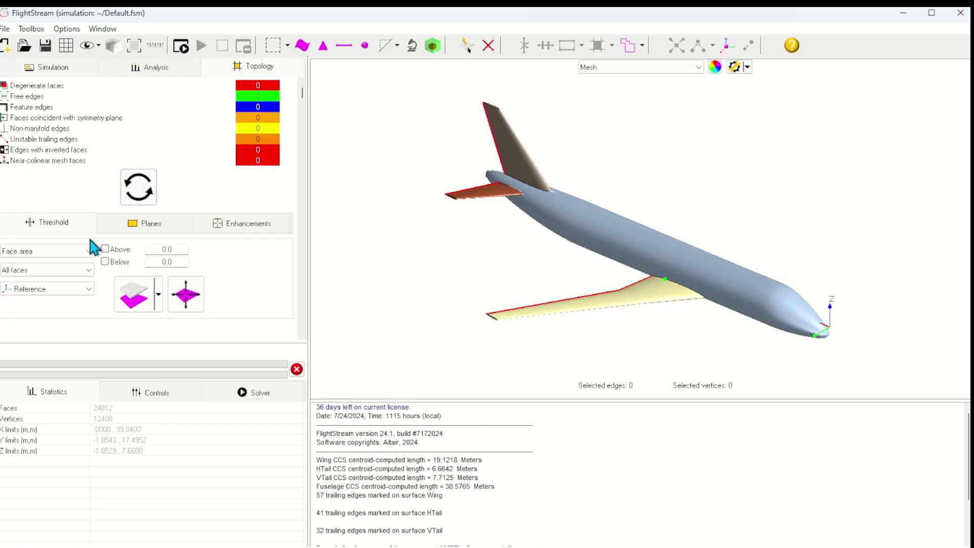
{"action": "left_click", "coordinate": [71, 250]}
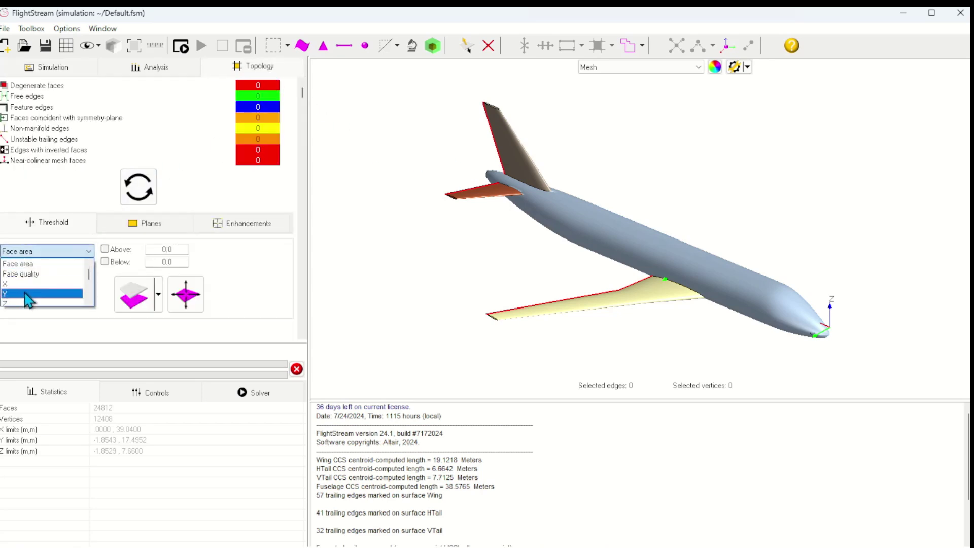
{"action": "left_click", "coordinate": [30, 294]}
{"action": "left_click", "coordinate": [104, 262]}
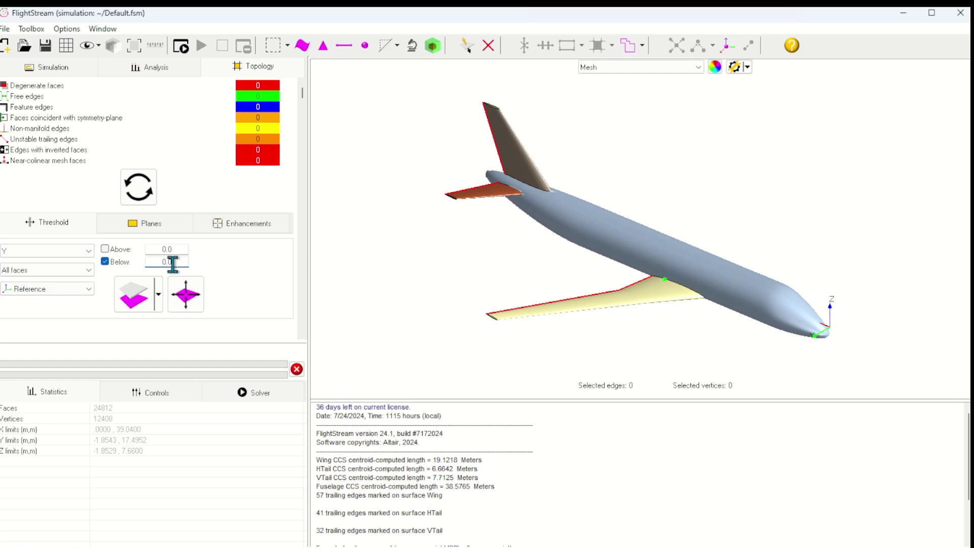
{"action": "type", "text": "1"}
{"action": "left_click", "coordinate": [151, 292]}
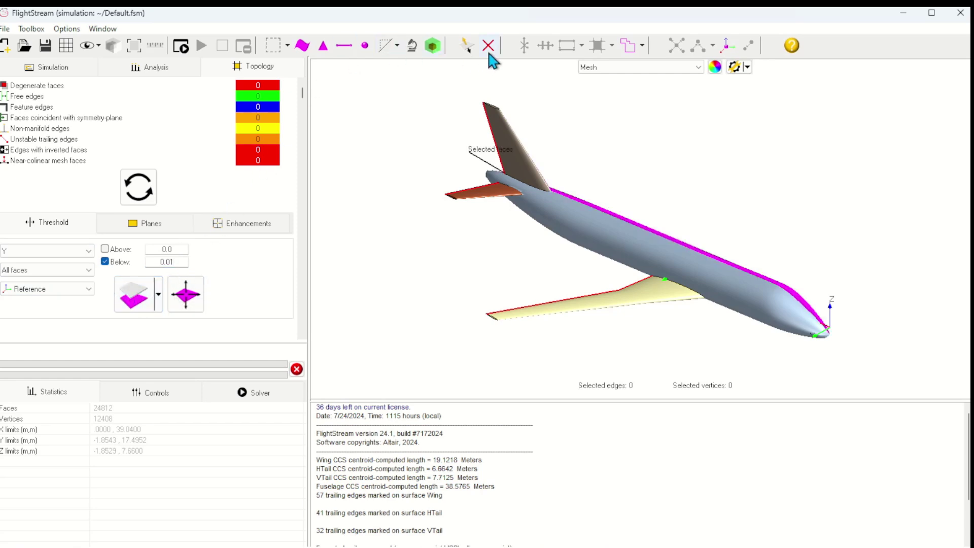
Show the mesh lines and delete the selected faces along the aircraft's symmetry plane
{"action": "left_click_drag", "start_coordinate": [568, 142], "coordinate": [653, 191]}
{"action": "scroll", "coordinate": [653, 191], "scroll_direction": "up", "scroll_amount": 10}
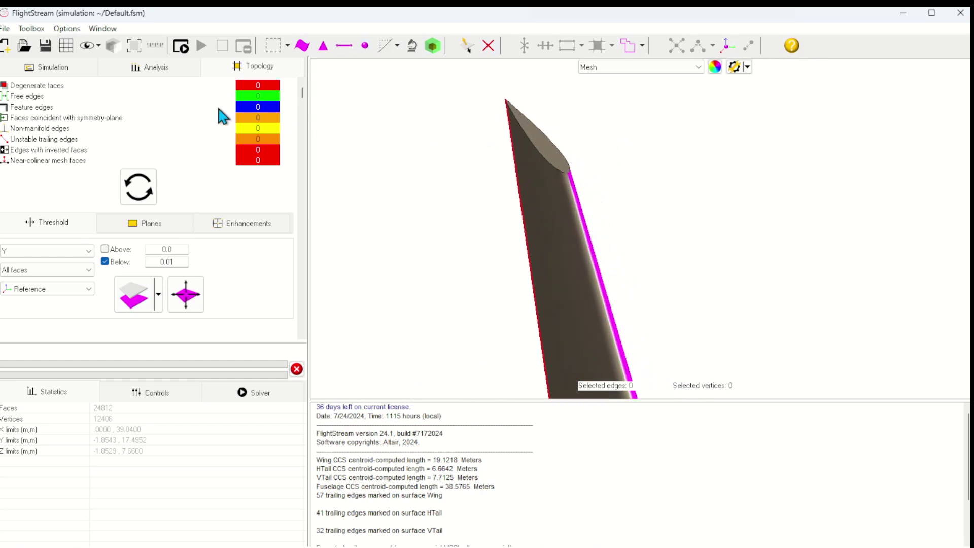
{"action": "left_click", "coordinate": [66, 45]}
{"action": "scroll", "coordinate": [563, 124], "scroll_direction": "up", "scroll_amount": 3}
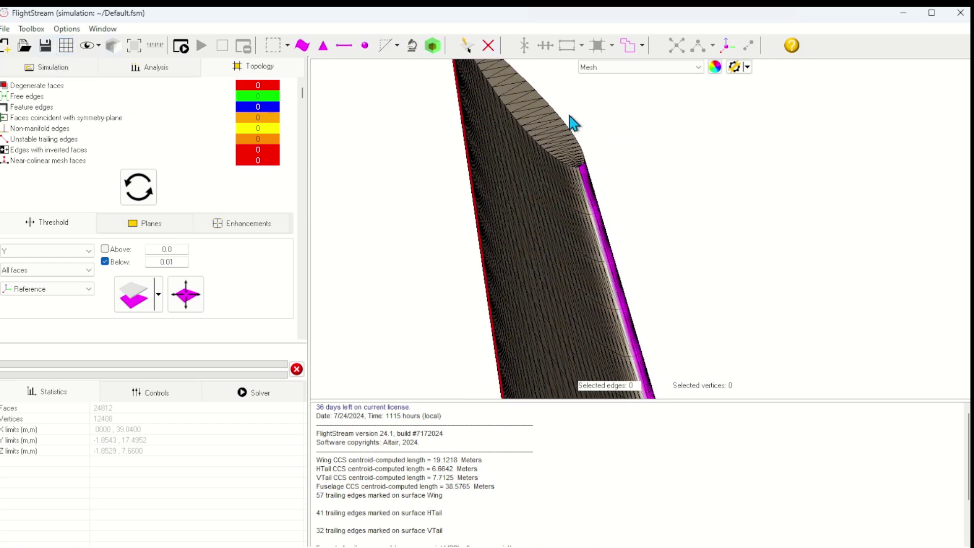
{"action": "scroll", "coordinate": [573, 125], "scroll_direction": "down", "scroll_amount": 3}
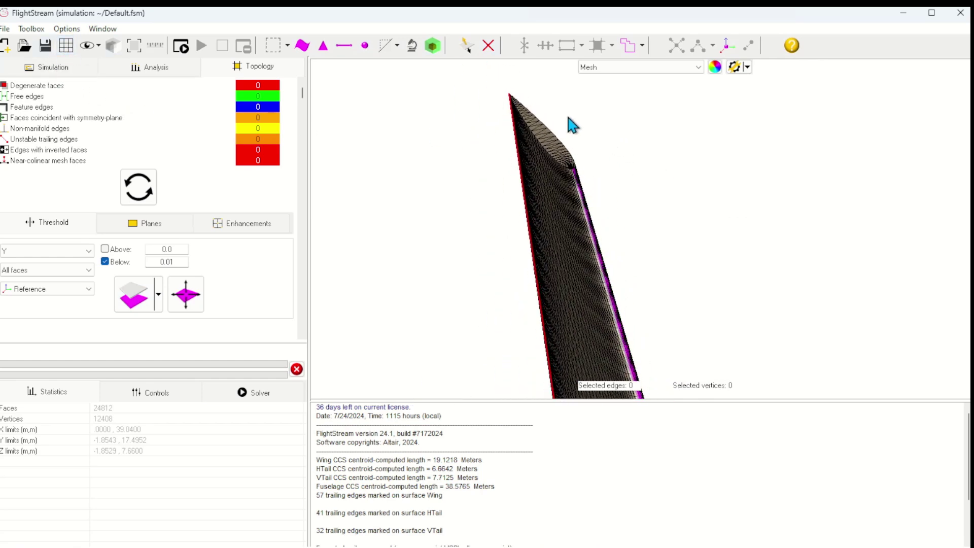
{"action": "left_click", "coordinate": [489, 46]}
{"action": "left_click_drag", "start_coordinate": [491, 84], "coordinate": [631, 286]}
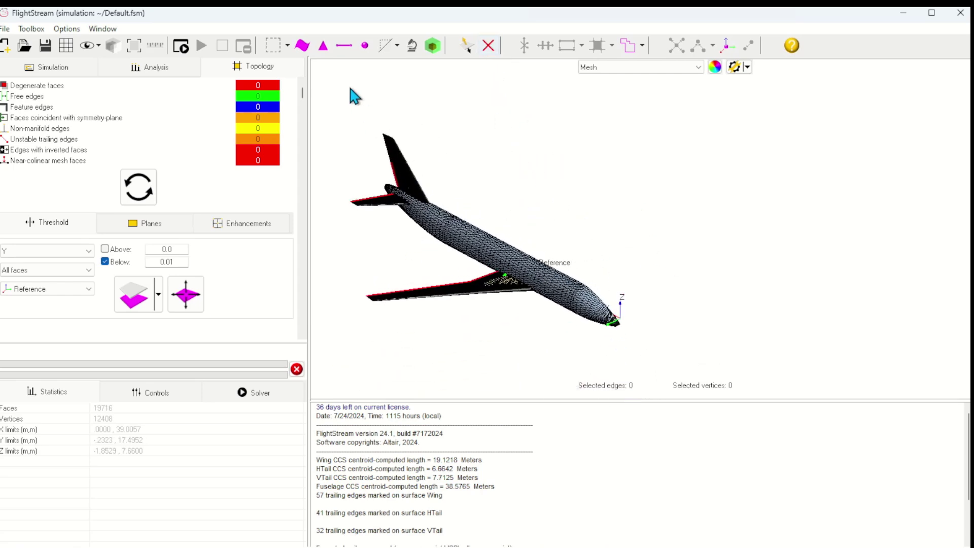
Select the open boundary edges along the symmetry plane of the fuselage and vertical tail
{"action": "left_click", "coordinate": [344, 47]}
{"action": "scroll", "coordinate": [683, 241], "scroll_direction": "up", "scroll_amount": 6}
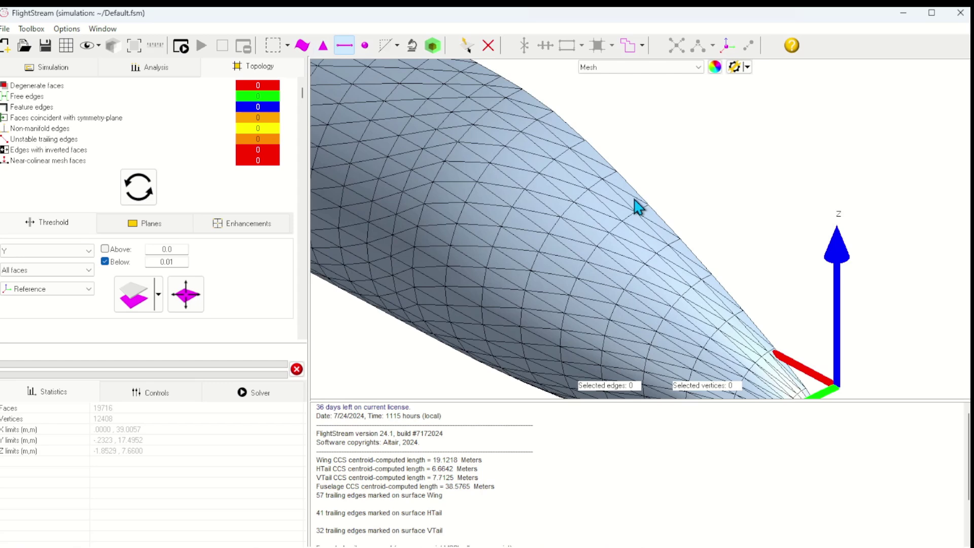
{"action": "left_click", "coordinate": [628, 45]}
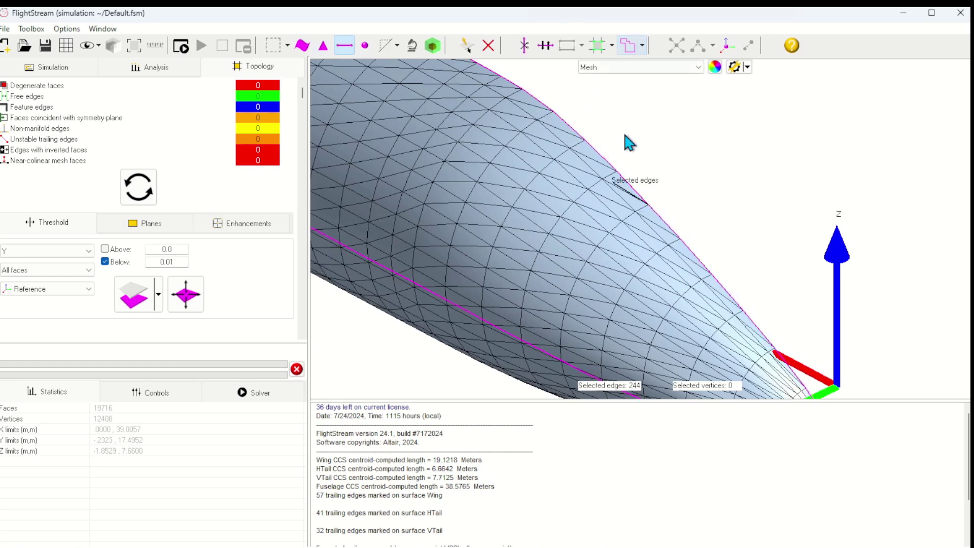
{"action": "scroll", "coordinate": [679, 236], "scroll_direction": "down", "scroll_amount": 3}
{"action": "scroll", "coordinate": [679, 236], "scroll_direction": "down", "scroll_amount": 5}
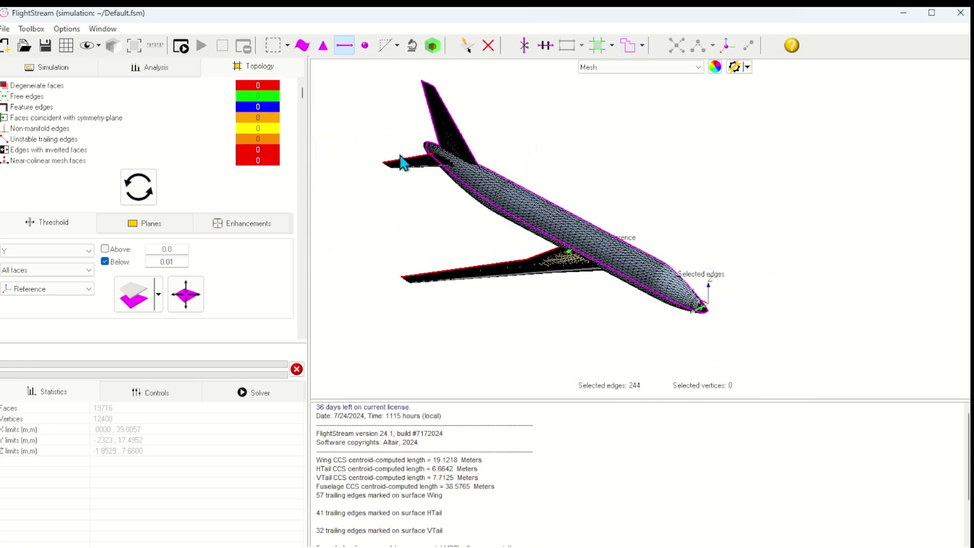
Project the selected boundary edges onto the Reference coordinate system's XZ plane at offset 0.0
{"action": "left_click", "coordinate": [167, 227]}
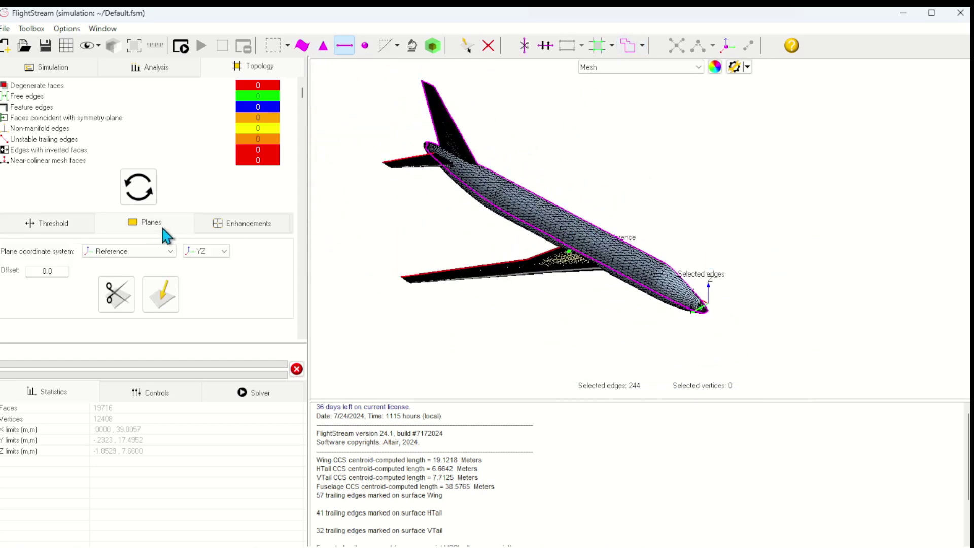
{"action": "left_click", "coordinate": [206, 251]}
{"action": "left_click", "coordinate": [201, 273]}
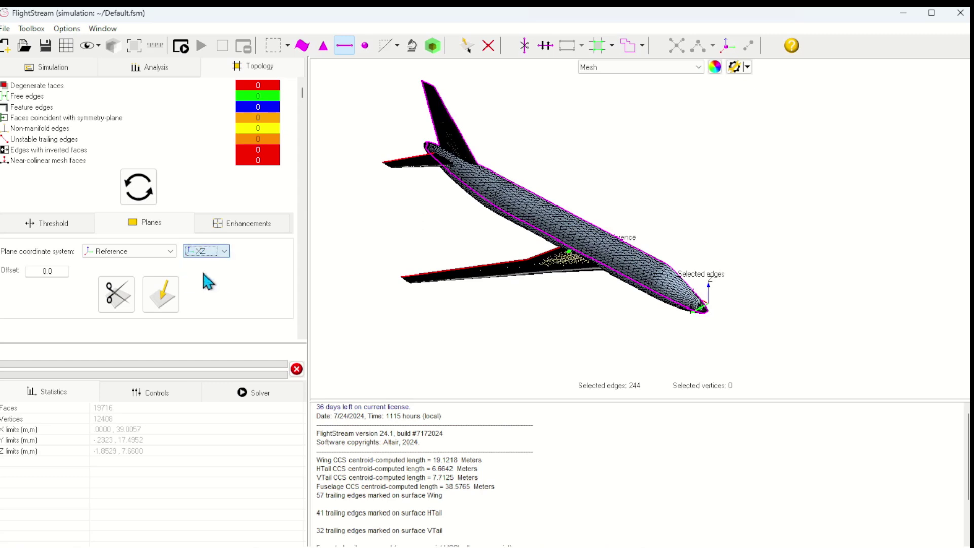
{"action": "left_click", "coordinate": [171, 297]}
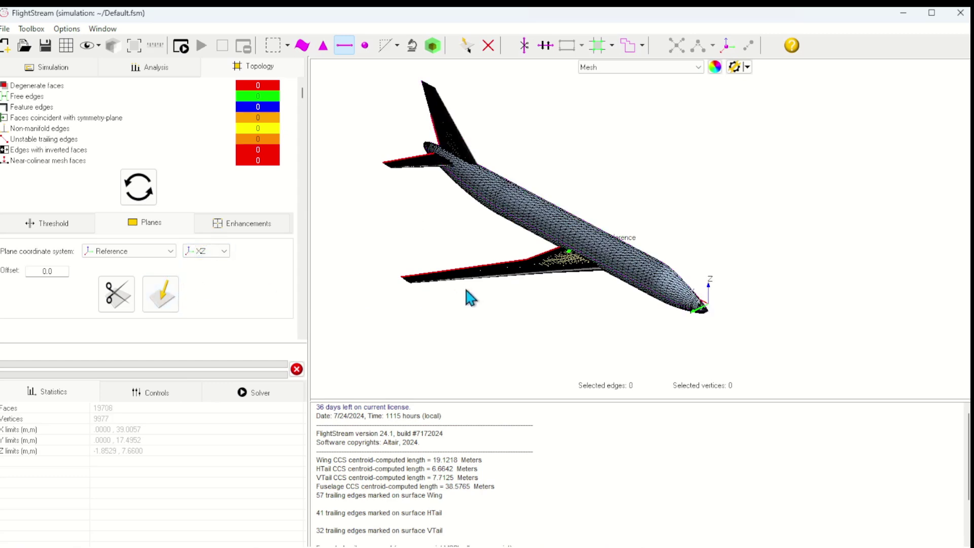
{"action": "left_click_drag", "start_coordinate": [693, 311], "coordinate": [726, 246]}
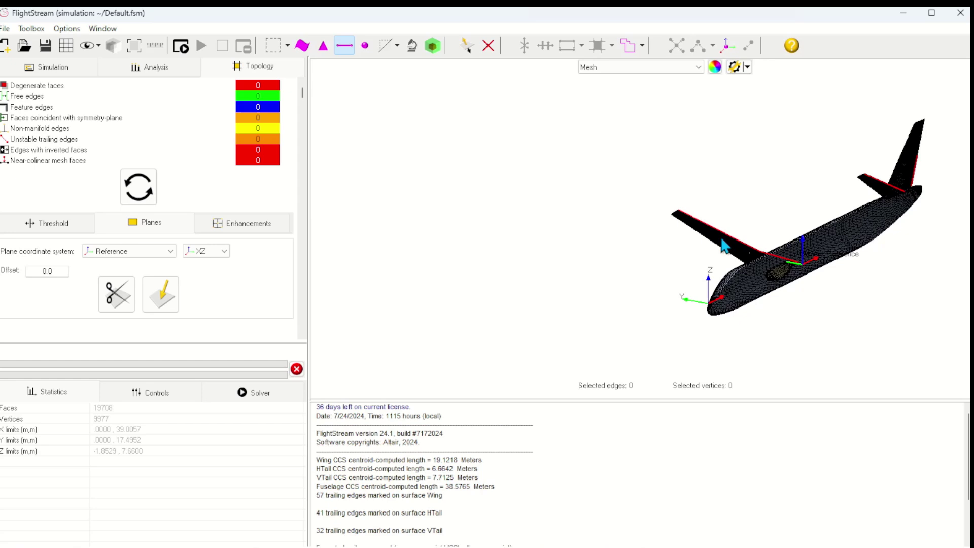
{"action": "left_click_drag", "start_coordinate": [583, 243], "coordinate": [578, 262]}
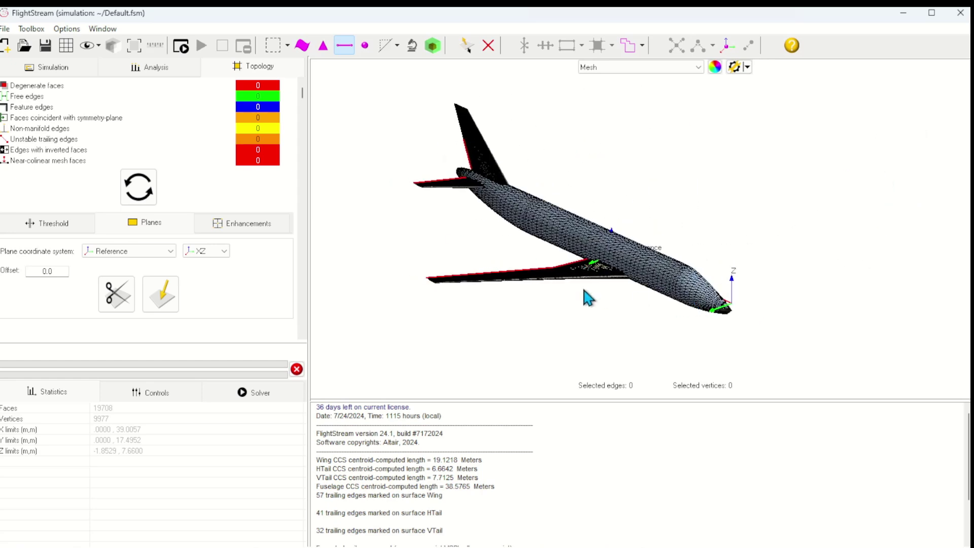
Auto-detect the wake termination nodes where the wing and horizontal tail trailing edges meet the fuselage
{"action": "left_click", "coordinate": [65, 74]}
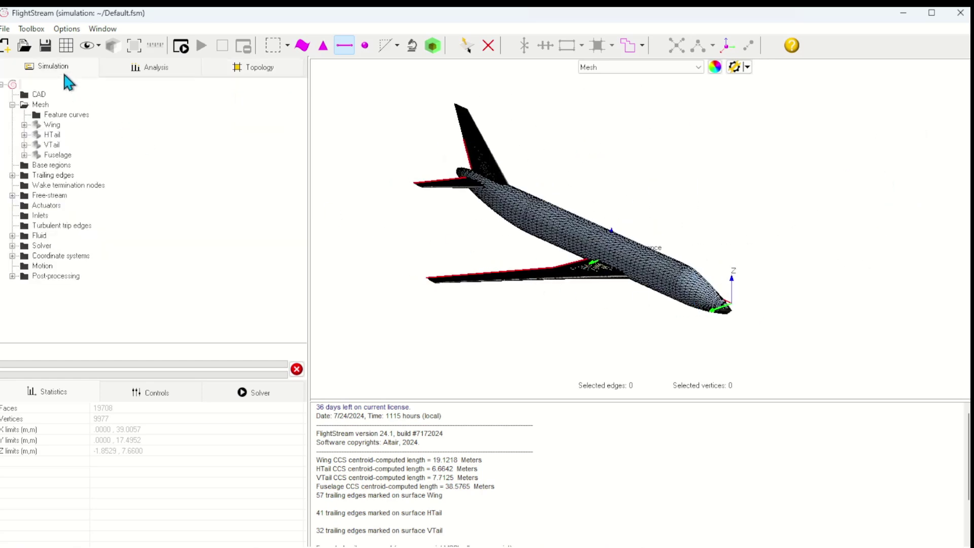
{"action": "left_click", "coordinate": [11, 104]}
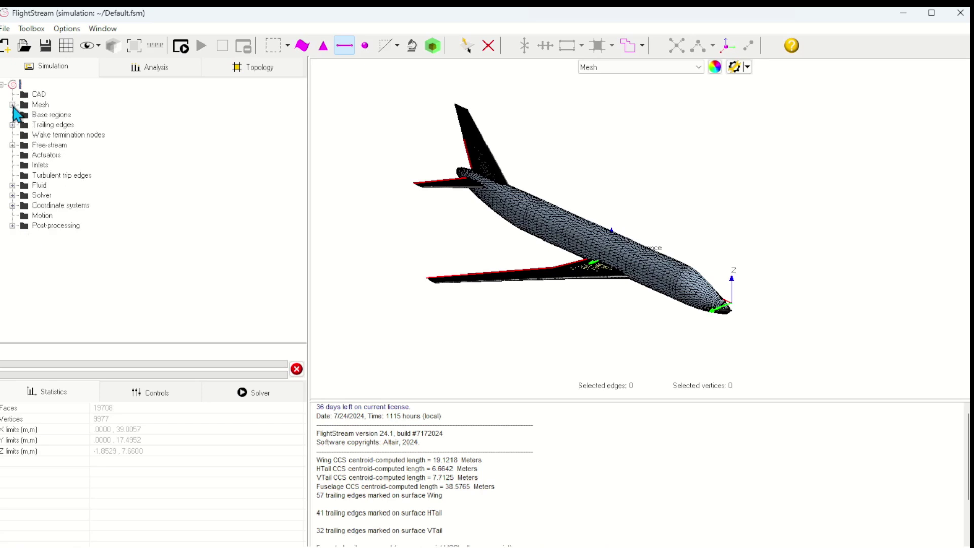
{"action": "left_click", "coordinate": [44, 136]}
{"action": "right_click", "coordinate": [45, 136]}
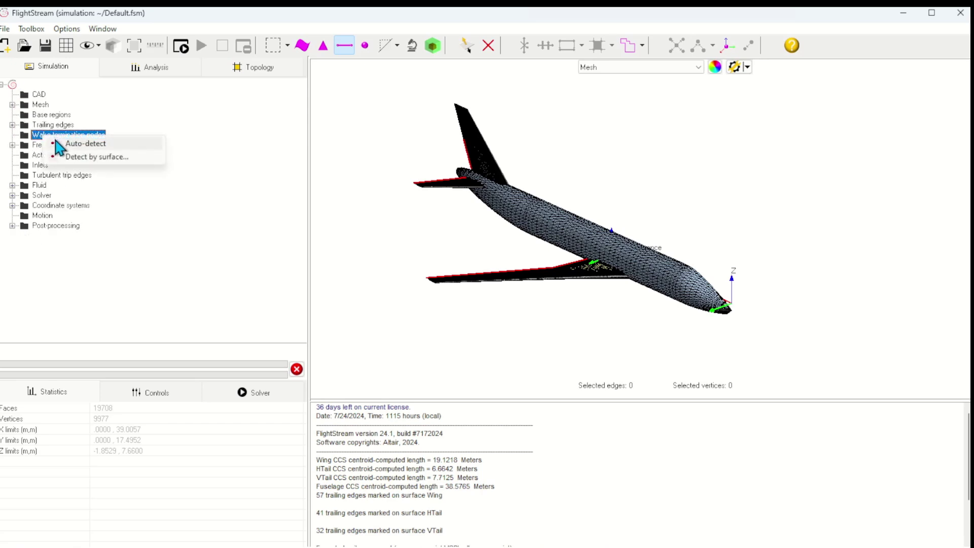
{"action": "left_click", "coordinate": [59, 144]}
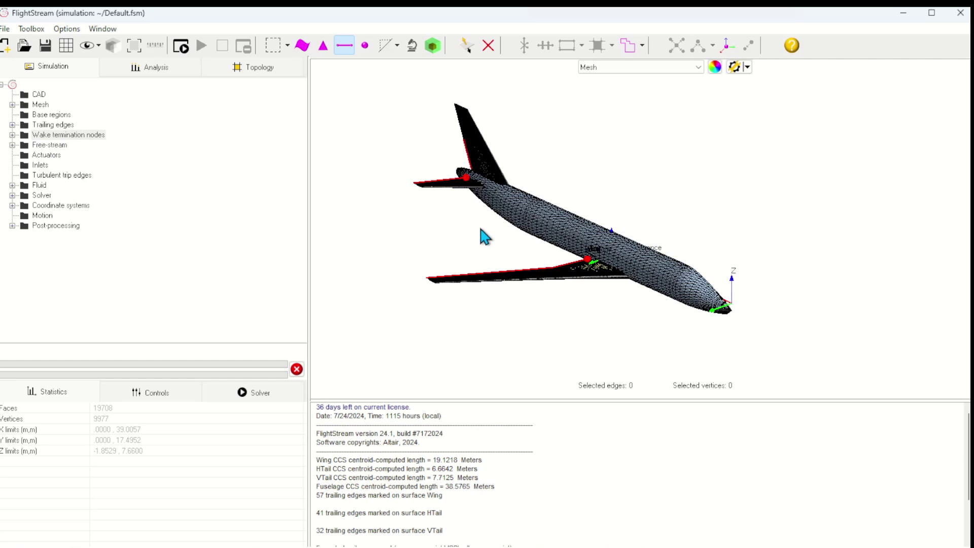
{"action": "left_click_drag", "start_coordinate": [482, 234], "coordinate": [486, 277]}
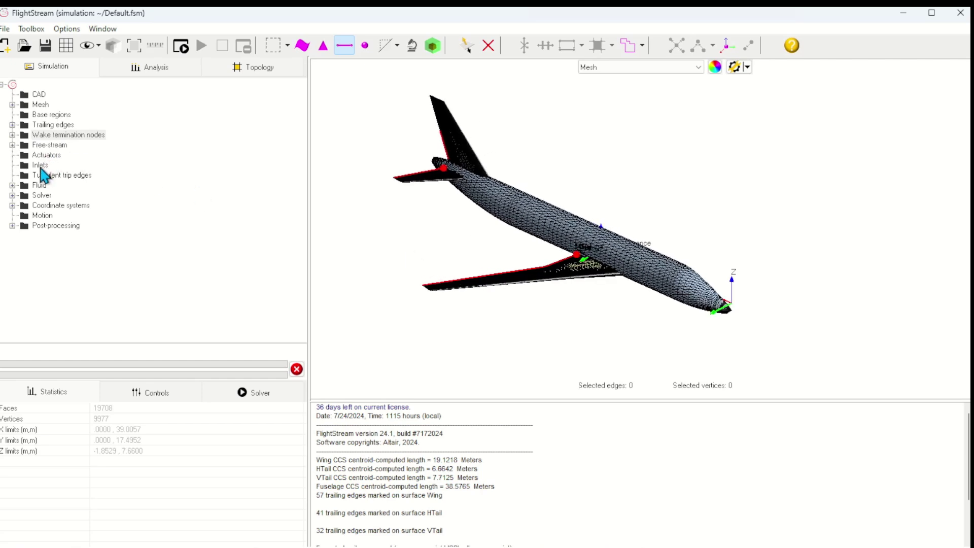
Expand the steady solver's viscous and flow separation settings and set the viscous boundary layer type to Turbulent
{"action": "left_click", "coordinate": [12, 195]}
{"action": "left_click", "coordinate": [25, 205]}
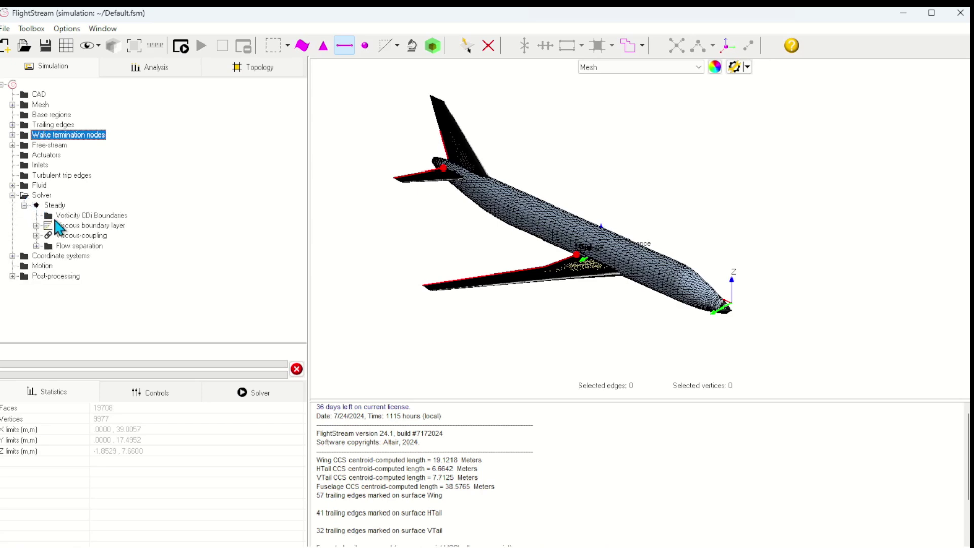
{"action": "left_click", "coordinate": [36, 225]}
{"action": "left_click", "coordinate": [37, 256]}
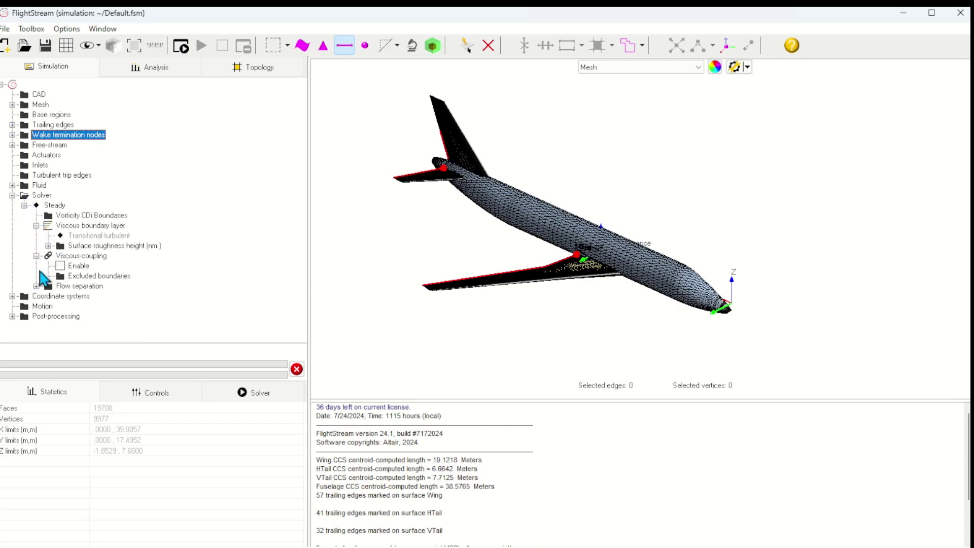
{"action": "left_click", "coordinate": [37, 286]}
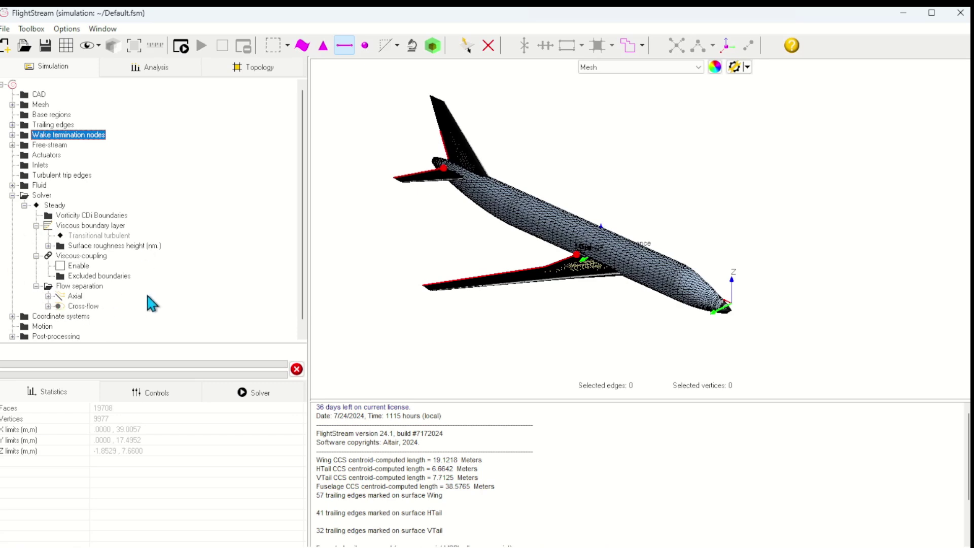
{"action": "left_click", "coordinate": [98, 229]}
{"action": "right_click", "coordinate": [101, 235]}
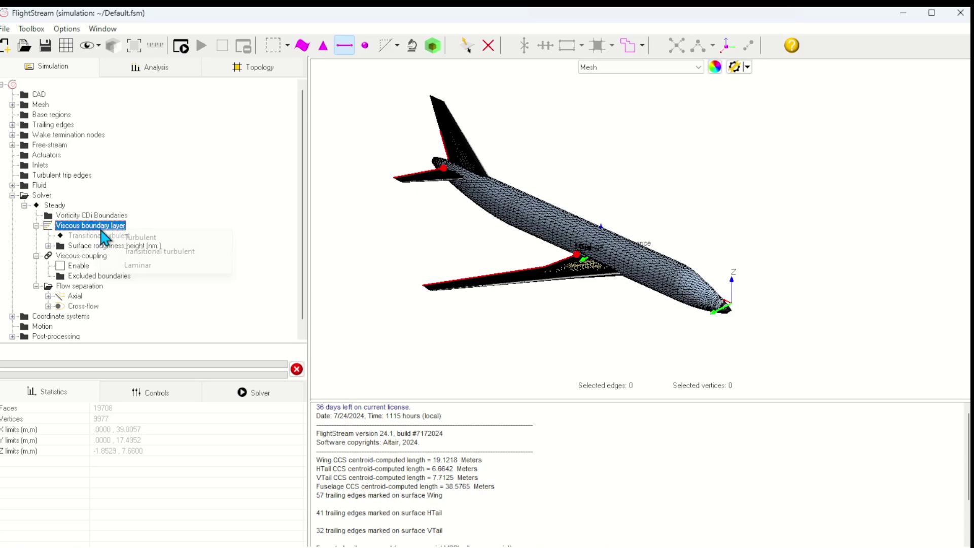
{"action": "left_click", "coordinate": [129, 247]}
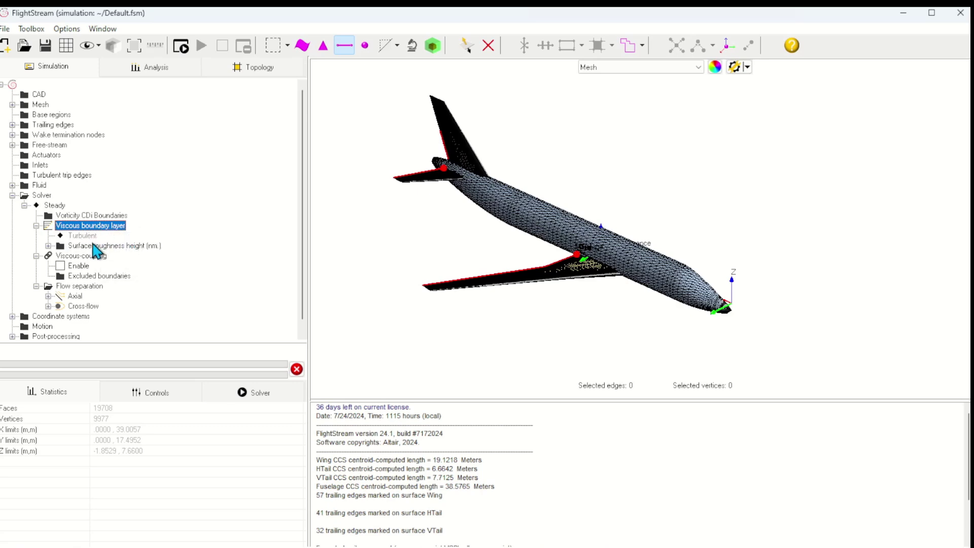
Check the surface roughness height setting and enable viscous coupling for the steady solver
{"action": "left_click", "coordinate": [48, 246]}
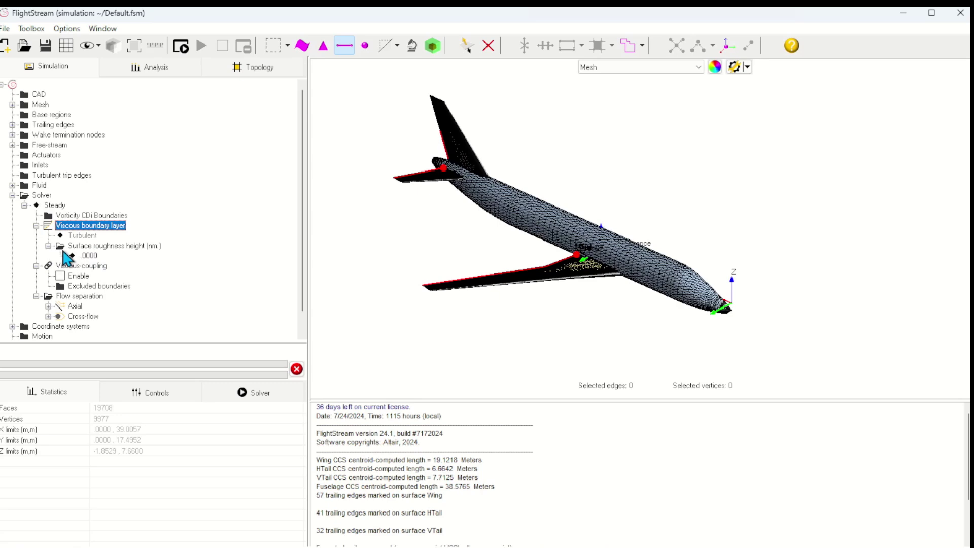
{"action": "left_click", "coordinate": [48, 246]}
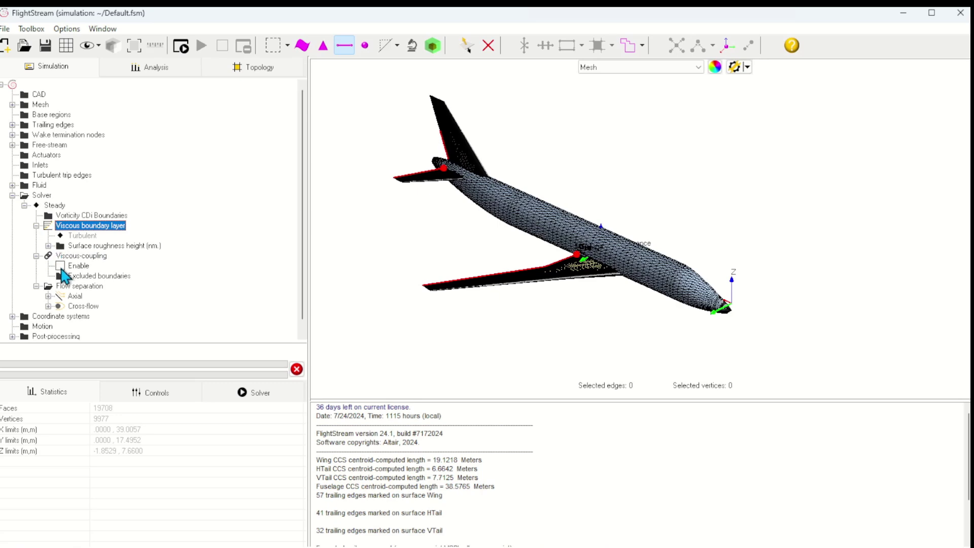
{"action": "left_click", "coordinate": [61, 269]}
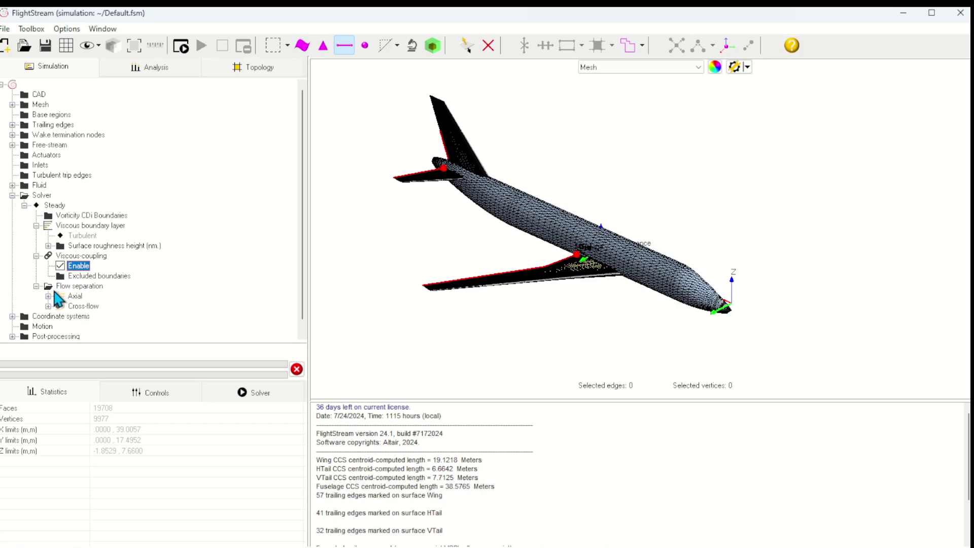
Assign the Wing and HTail surfaces as boundaries for axial flow separation
{"action": "left_click", "coordinate": [49, 296]}
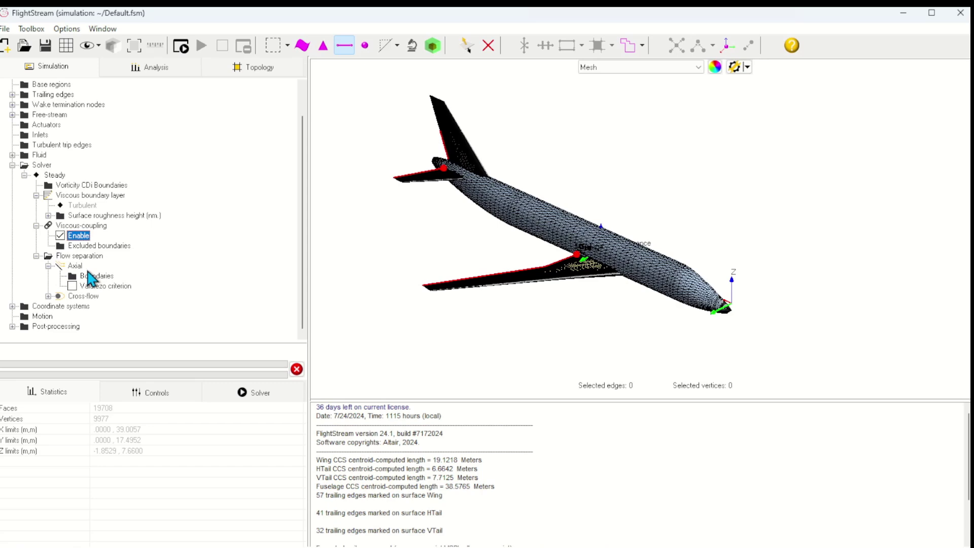
{"action": "left_click", "coordinate": [91, 276]}
{"action": "right_click", "coordinate": [98, 277]}
{"action": "left_click", "coordinate": [107, 285]}
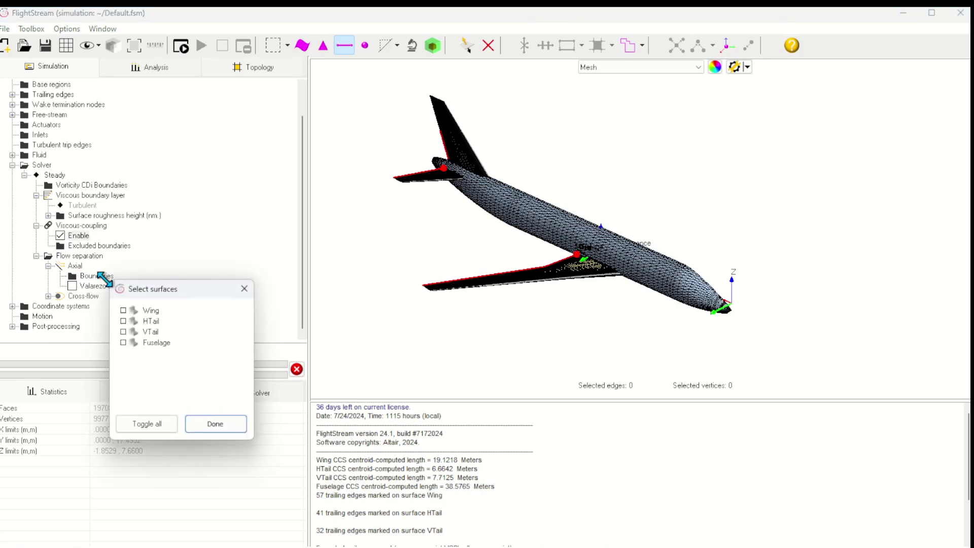
{"action": "left_click", "coordinate": [146, 311]}
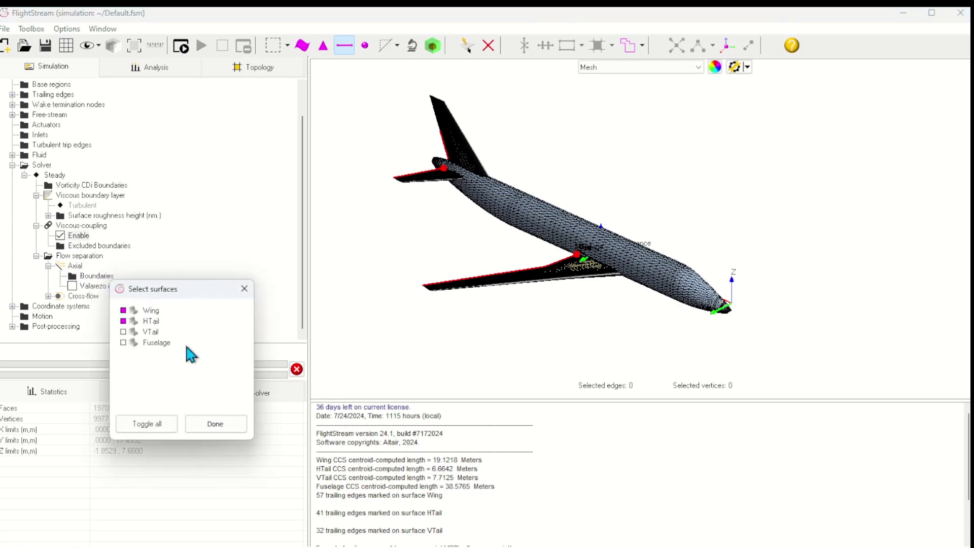
{"action": "left_click", "coordinate": [232, 429]}
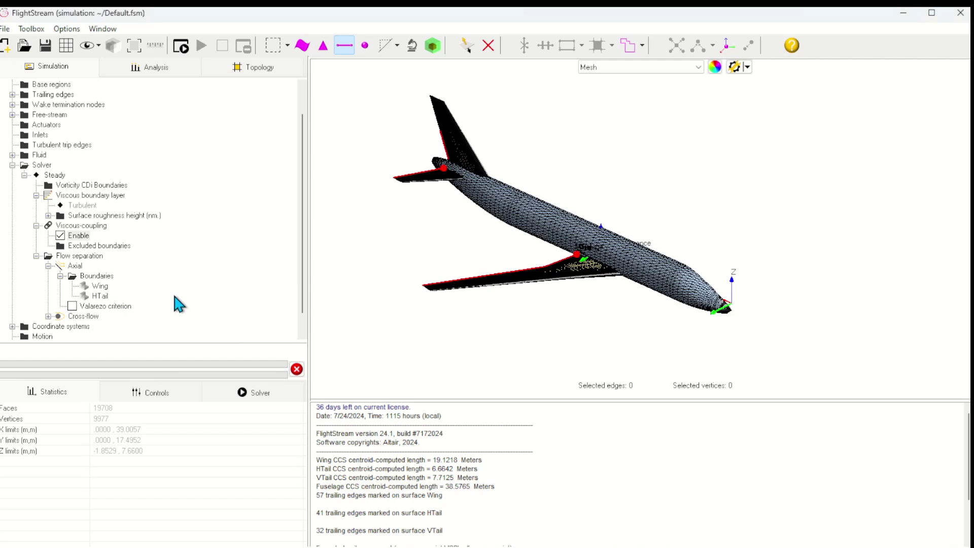
{"action": "scroll", "coordinate": [179, 303], "scroll_direction": "down", "scroll_amount": 1}
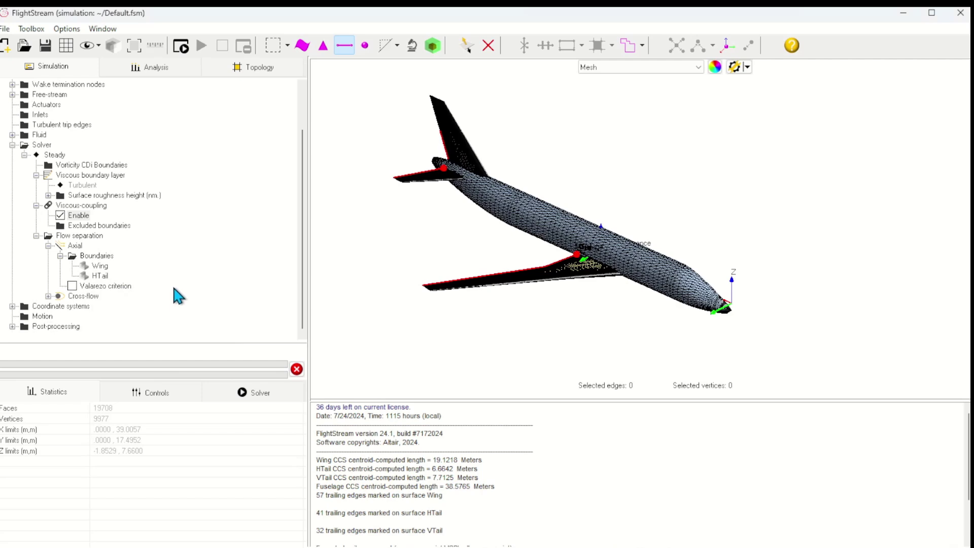
{"action": "left_click", "coordinate": [37, 234]}
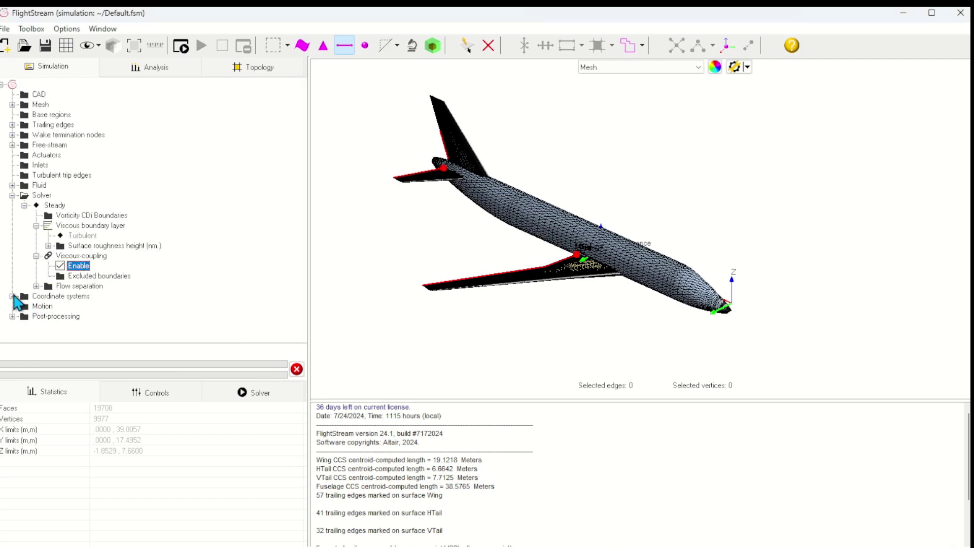
Examine the location of the Moment_Reference coordinate system on the aircraft model
{"action": "left_click", "coordinate": [12, 296]}
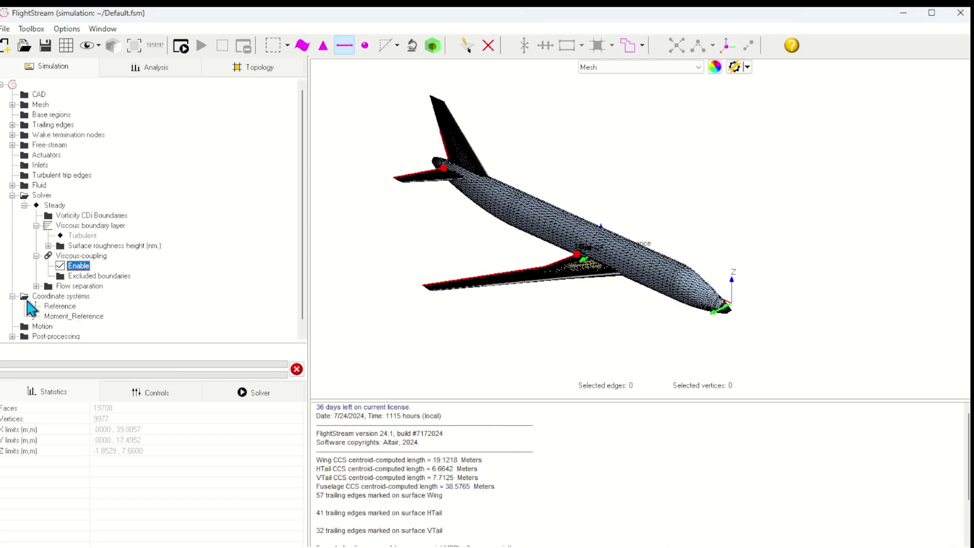
{"action": "left_click", "coordinate": [66, 316]}
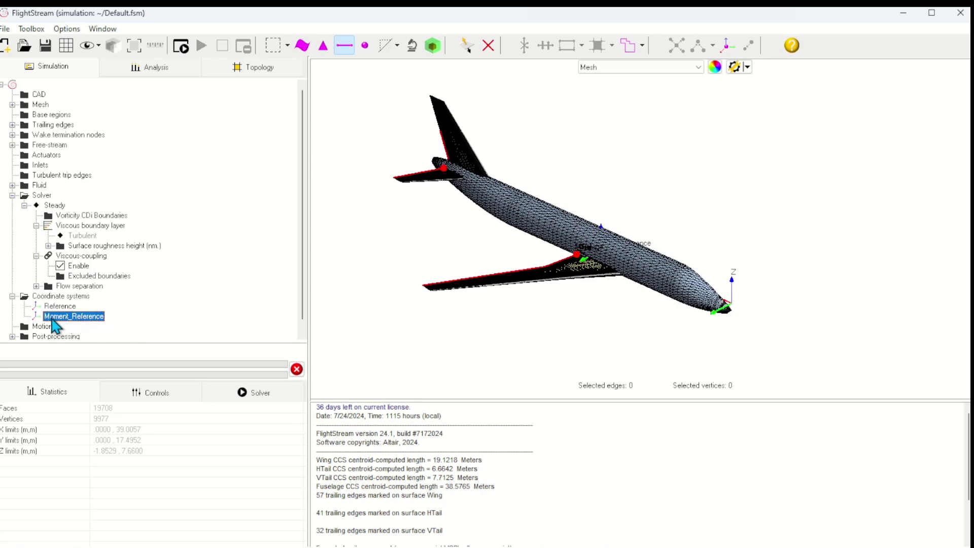
{"action": "scroll", "coordinate": [733, 303], "scroll_direction": "down", "scroll_amount": 2}
{"action": "left_click_drag", "start_coordinate": [733, 303], "coordinate": [822, 284]}
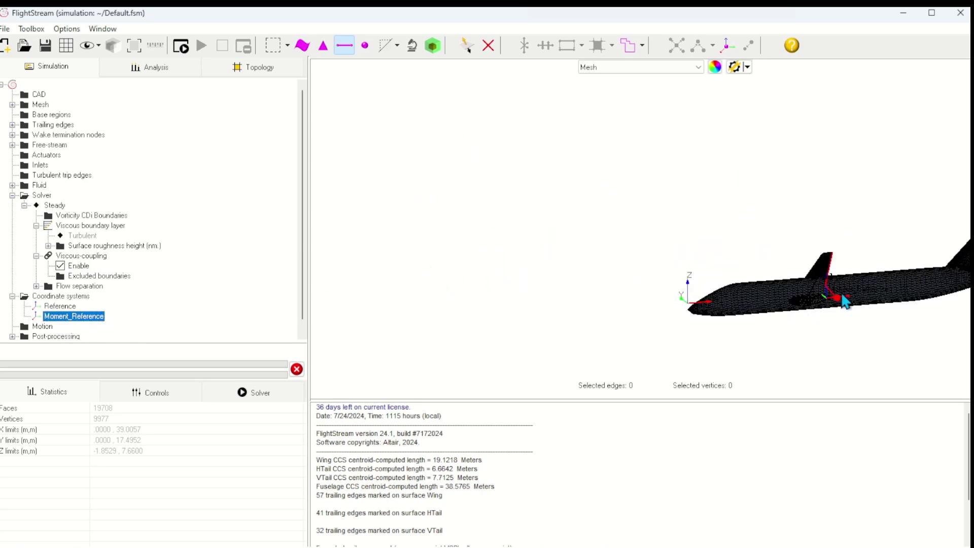
{"action": "scroll", "coordinate": [816, 264], "scroll_direction": "up", "scroll_amount": 5}
{"action": "scroll", "coordinate": [813, 237], "scroll_direction": "down", "scroll_amount": 5}
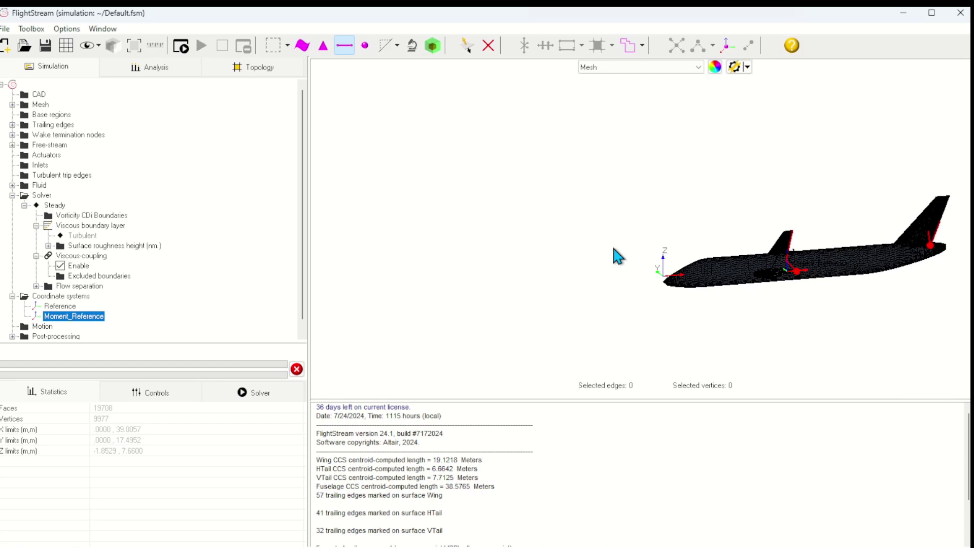
{"action": "left_click_drag", "start_coordinate": [611, 243], "coordinate": [582, 218]}
{"action": "scroll", "coordinate": [583, 217], "scroll_direction": "up", "scroll_amount": 3}
Initialize the incompressible solver for all four boundaries with Mirror symmetry and the default wake termination X location of 78.011 m
{"action": "left_click", "coordinate": [181, 46]}
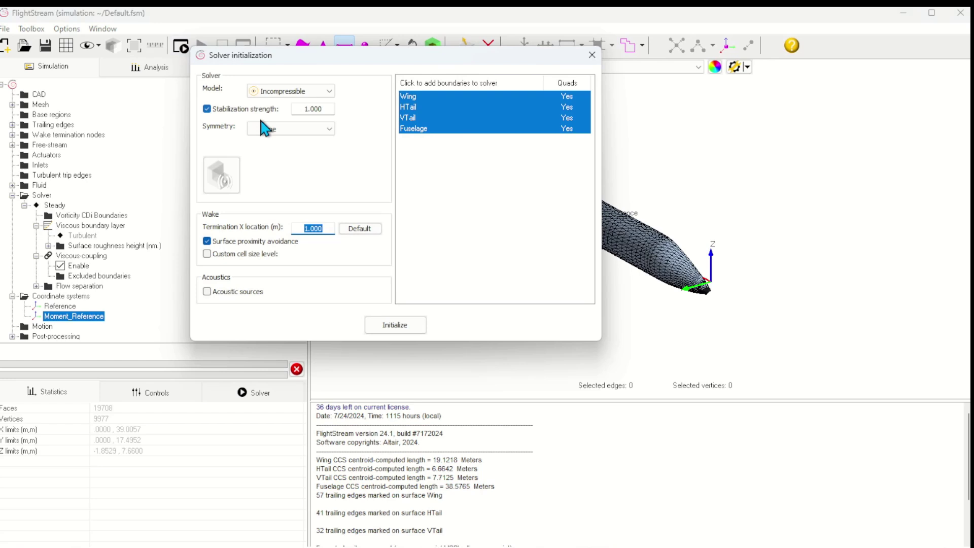
{"action": "left_click", "coordinate": [263, 131]}
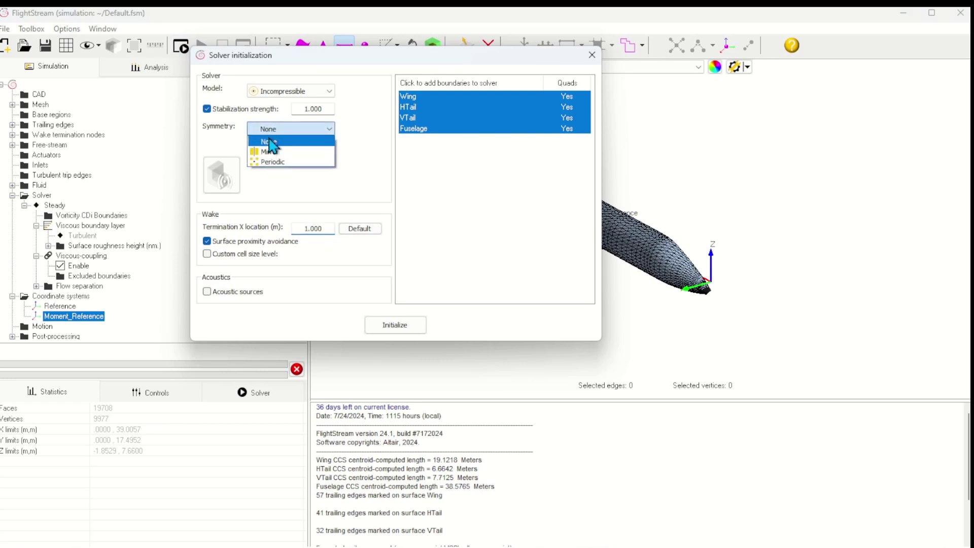
{"action": "left_click", "coordinate": [267, 150]}
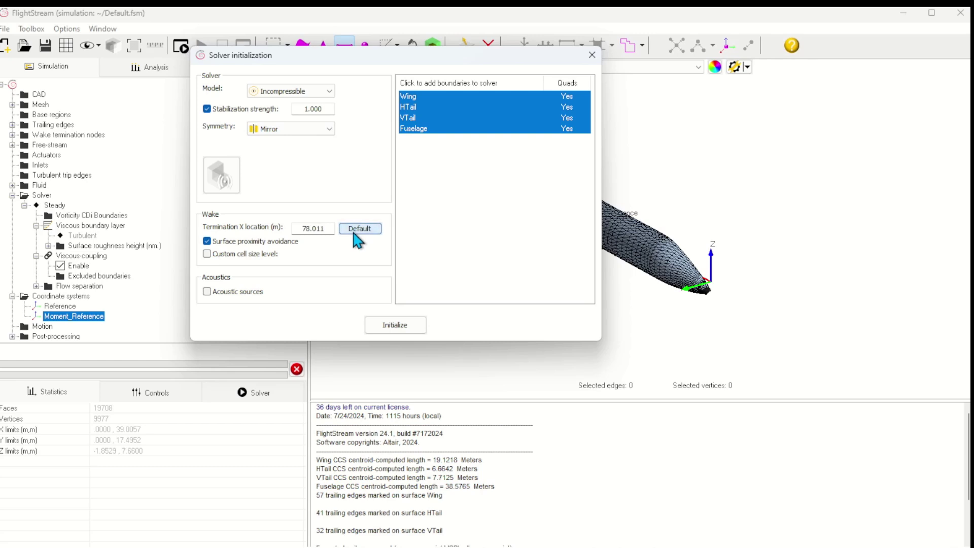
{"action": "left_click", "coordinate": [401, 326]}
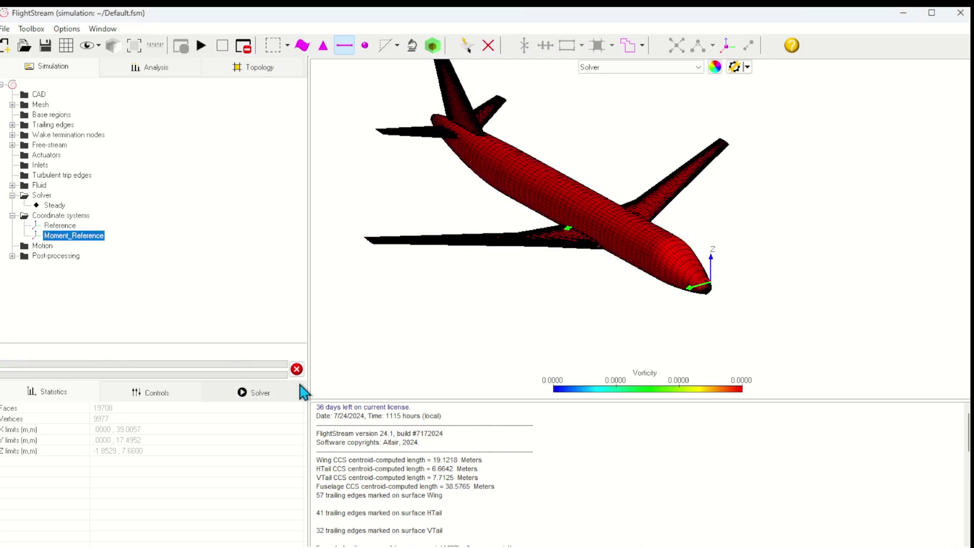
Set the angle of attack to 5 degrees and maximum parallel threads to 10, and run the solver
{"action": "left_click", "coordinate": [288, 389]}
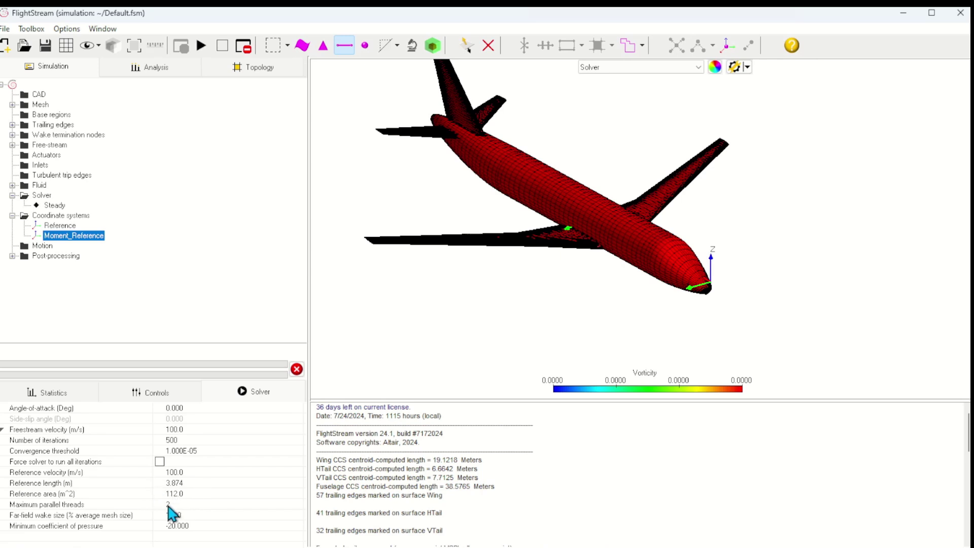
{"action": "key", "text": "Return"}
{"action": "left_click", "coordinate": [201, 45]}
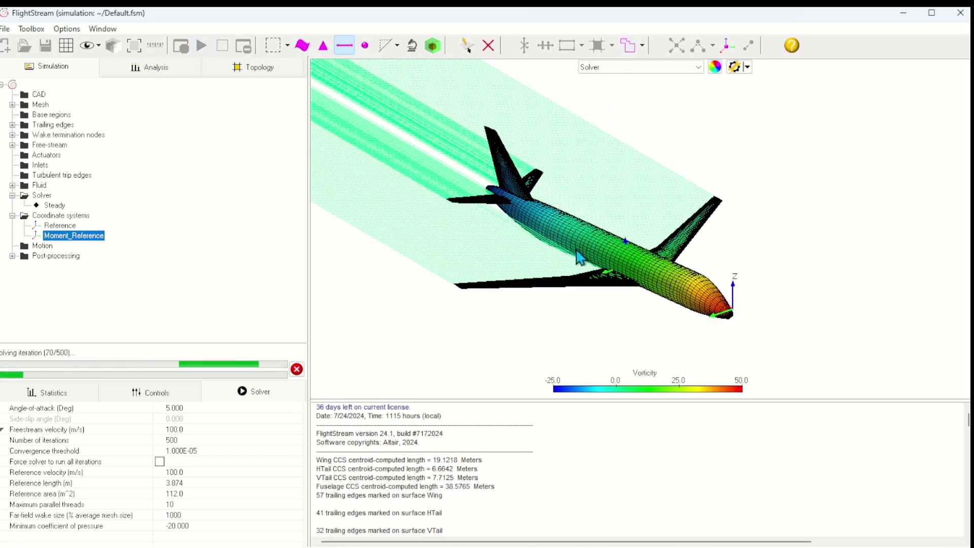
View the solver's residual plots, and return to the Solver view of the aircraft
{"action": "left_click", "coordinate": [631, 66]}
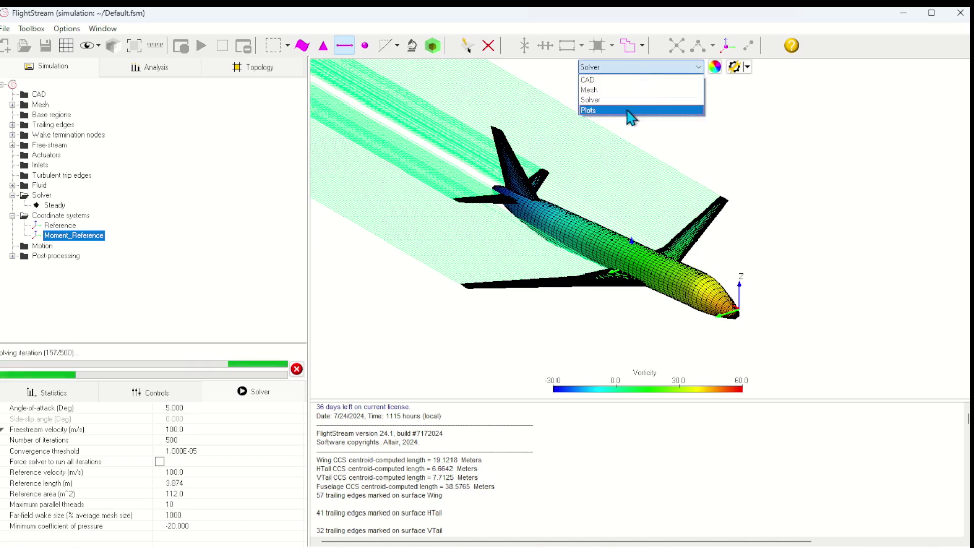
{"action": "left_click", "coordinate": [631, 100]}
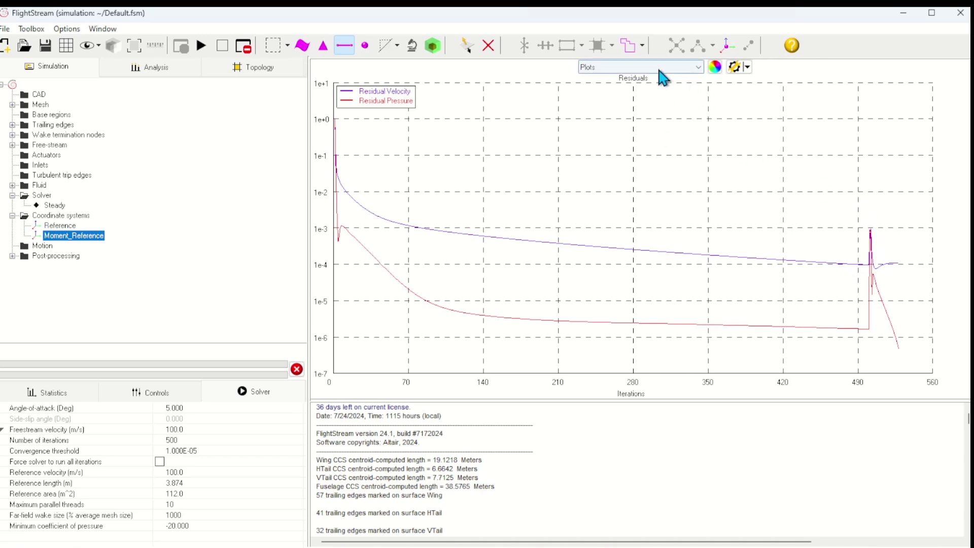
{"action": "scroll", "coordinate": [657, 69], "scroll_direction": "up", "scroll_amount": 1}
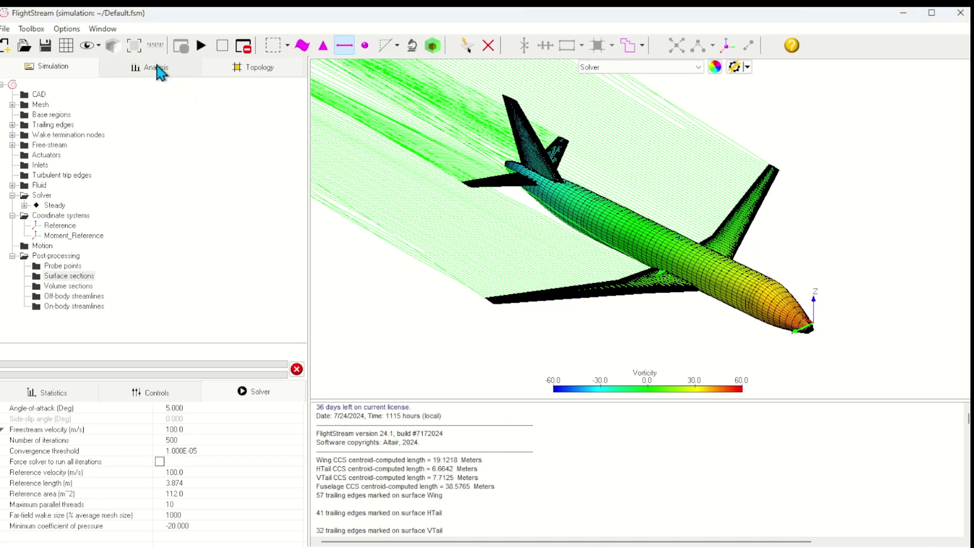
Set the loads coordinate system to Moment_Reference and compute the aerodynamic load coefficients for all aircraft boundaries
{"action": "left_click", "coordinate": [157, 67]}
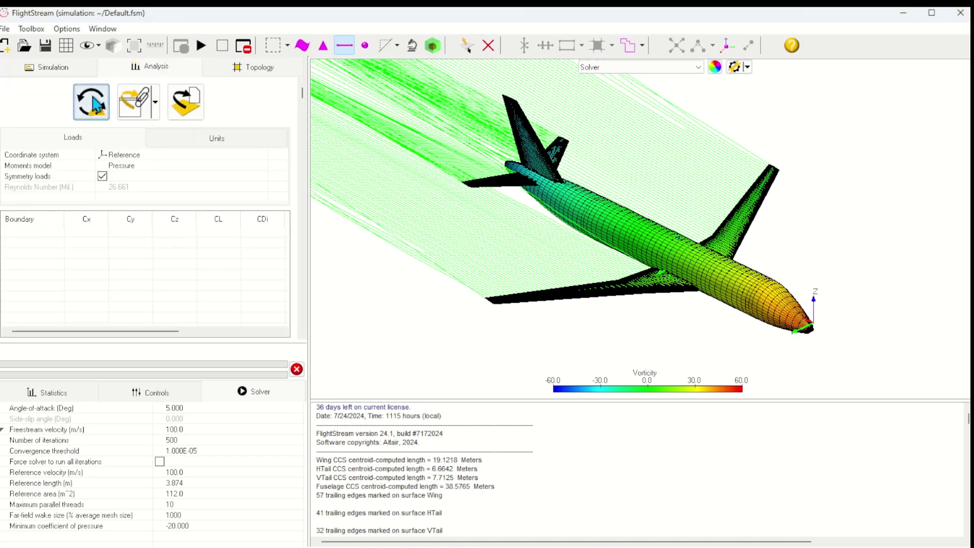
{"action": "left_click", "coordinate": [93, 99]}
{"action": "left_click", "coordinate": [146, 159]}
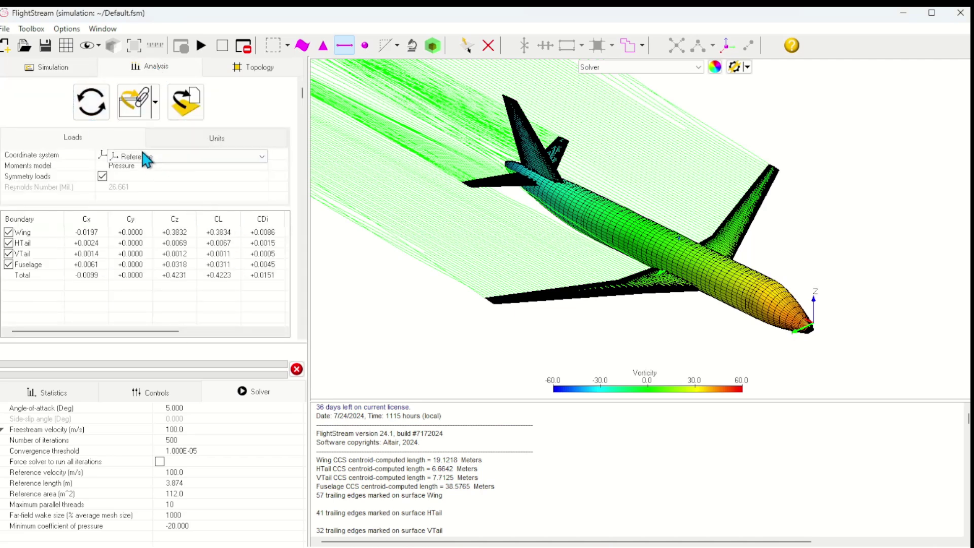
{"action": "left_click", "coordinate": [146, 160]}
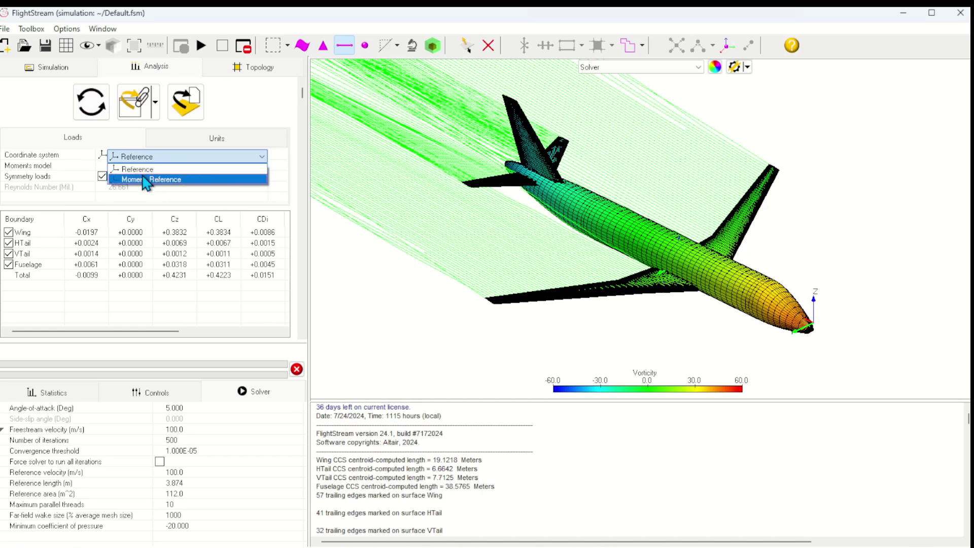
{"action": "left_click", "coordinate": [147, 180]}
{"action": "left_click", "coordinate": [98, 107]}
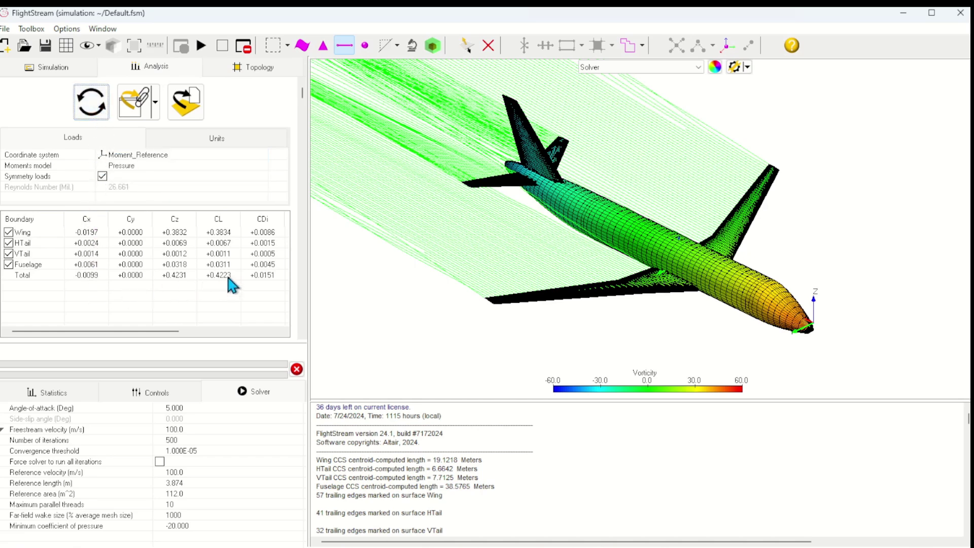
{"action": "left_click_drag", "start_coordinate": [164, 331], "coordinate": [82, 342]}
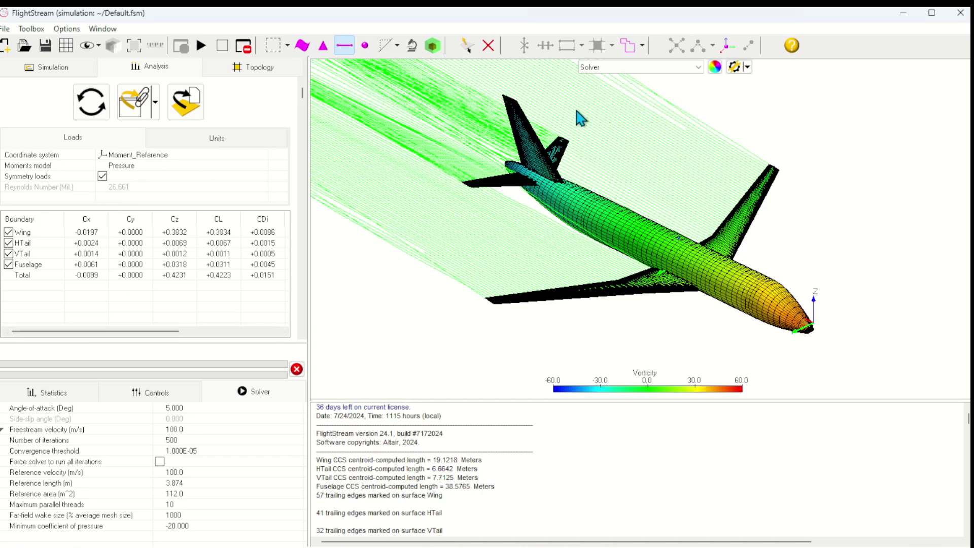
Create a distribution of 10 surface sections on the Wing boundary, using the XZ plane of the Reference coordinate system and plot direction X
{"action": "left_click", "coordinate": [46, 66]}
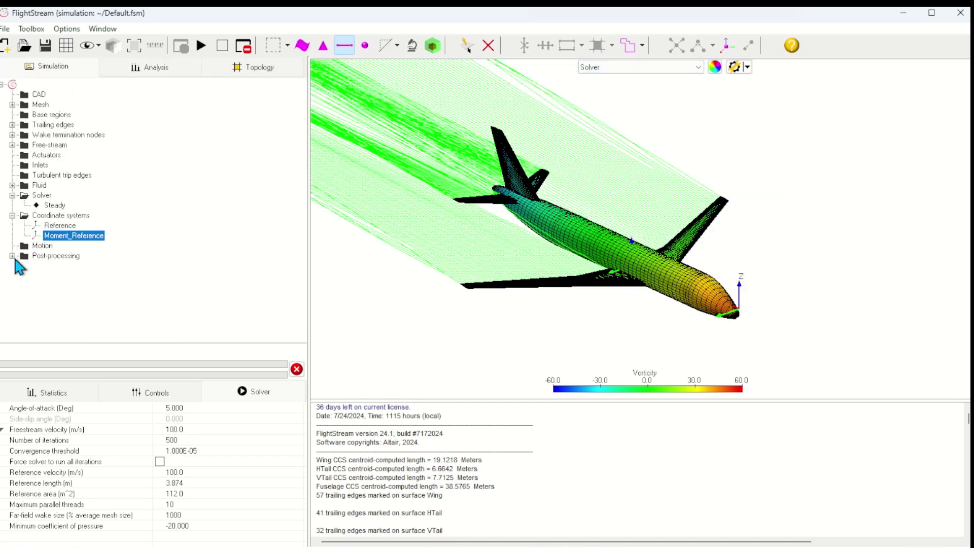
{"action": "left_click", "coordinate": [12, 255]}
{"action": "left_click", "coordinate": [79, 281]}
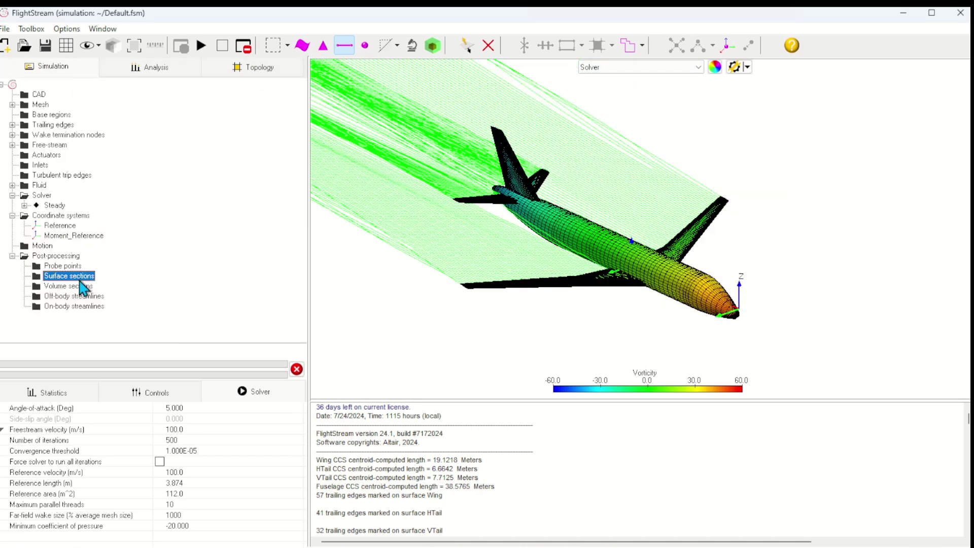
{"action": "right_click", "coordinate": [79, 280]}
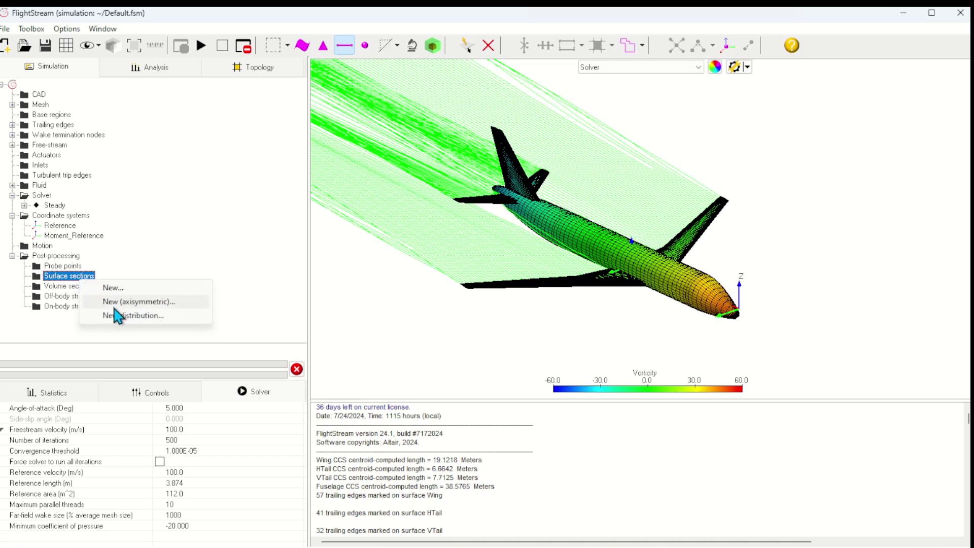
{"action": "left_click", "coordinate": [117, 316]}
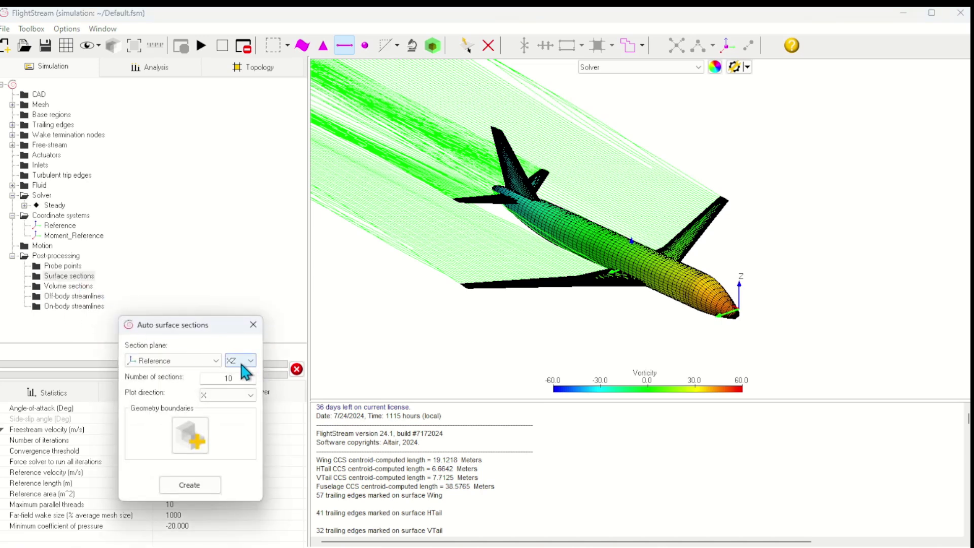
{"action": "left_click", "coordinate": [191, 432]}
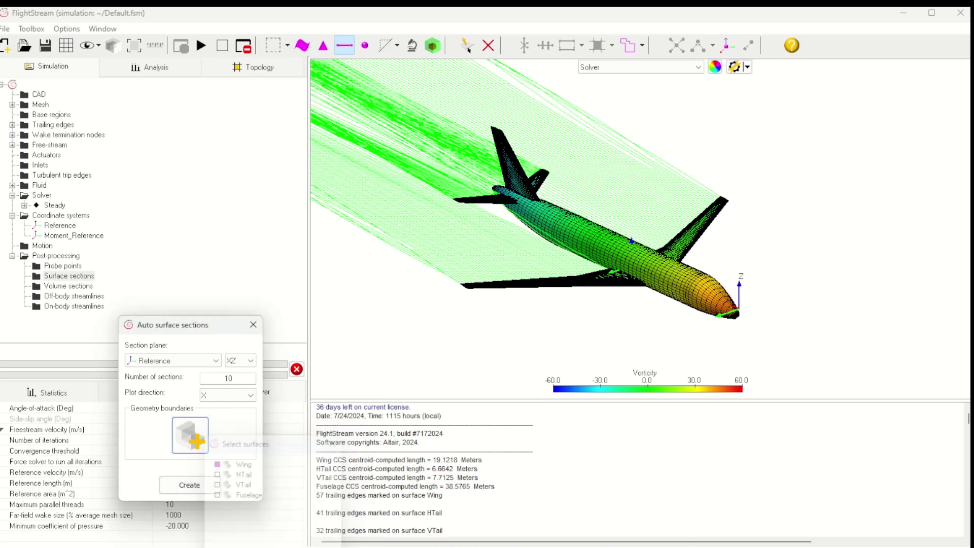
{"action": "left_click", "coordinate": [189, 485]}
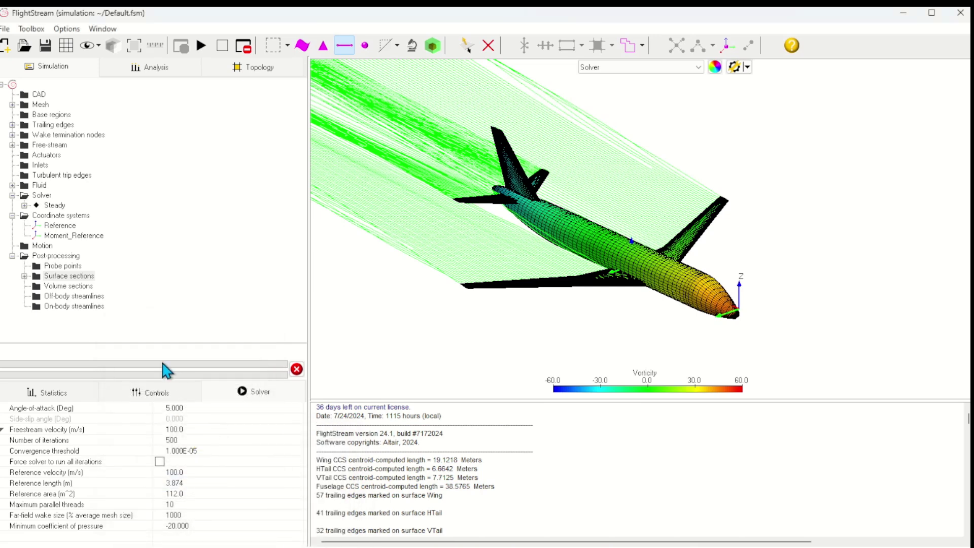
Generate all the surface cross-sections and inspect their placement along the wing
{"action": "left_click", "coordinate": [26, 276]}
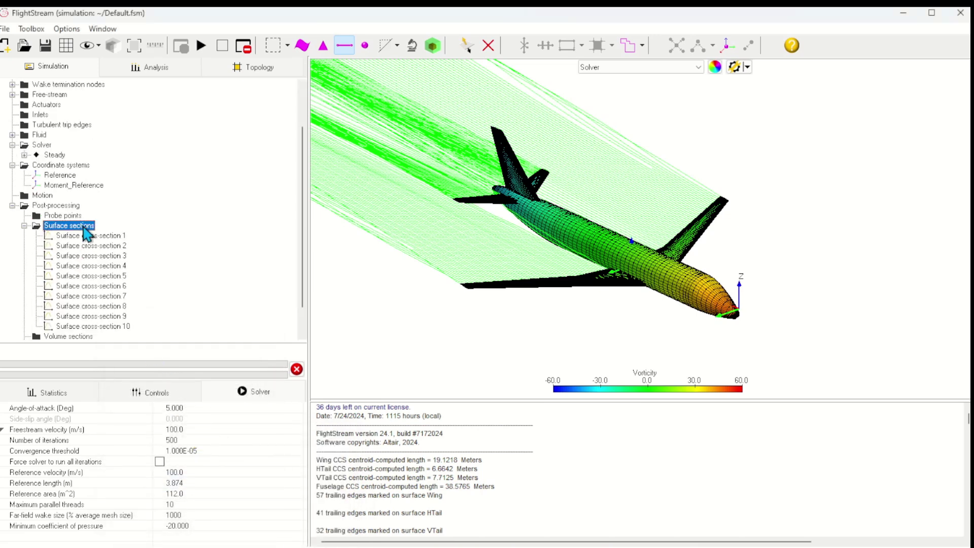
{"action": "right_click", "coordinate": [85, 229]}
{"action": "left_click", "coordinate": [111, 300]}
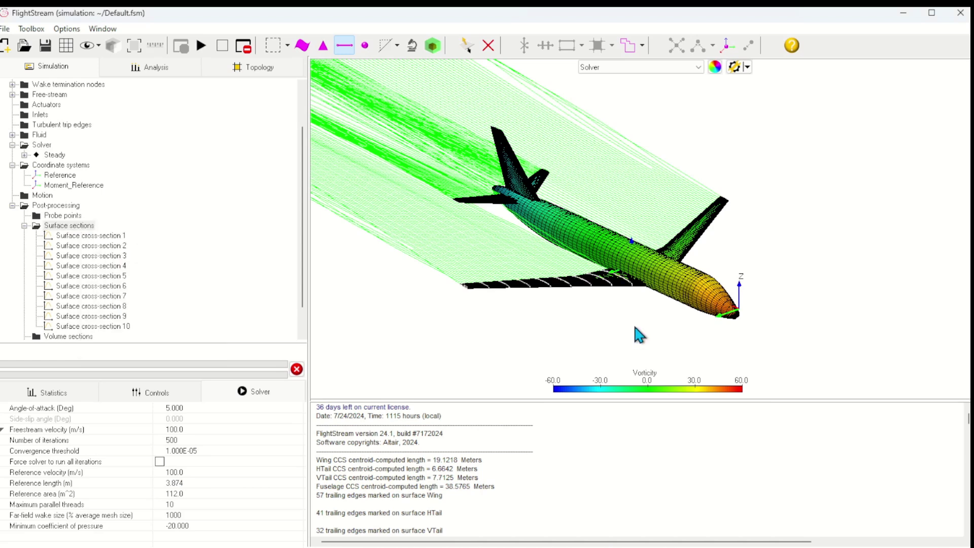
{"action": "scroll", "coordinate": [639, 335], "scroll_direction": "up", "scroll_amount": 6}
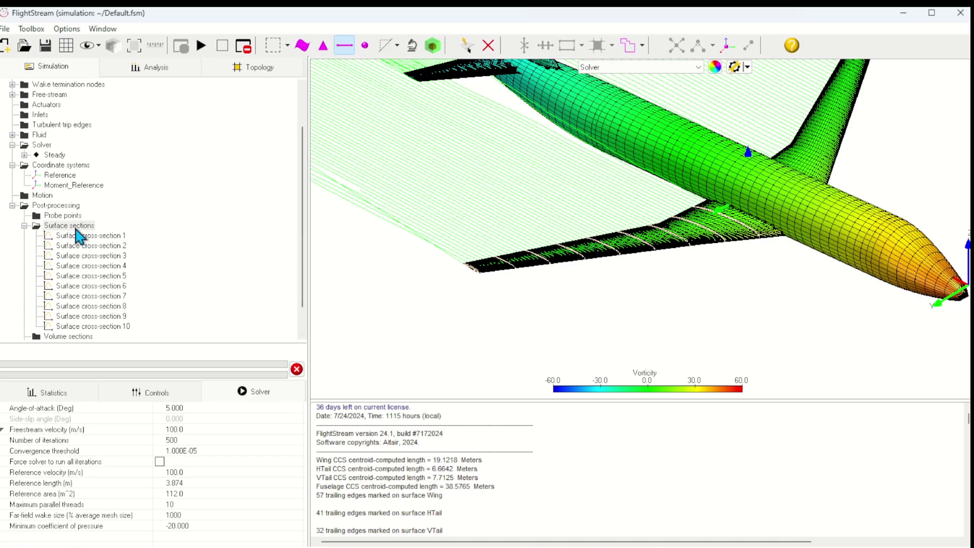
View the sectional loads of the wing cross-sections in Newtons, updating the table for the new force units
{"action": "right_click", "coordinate": [77, 228]}
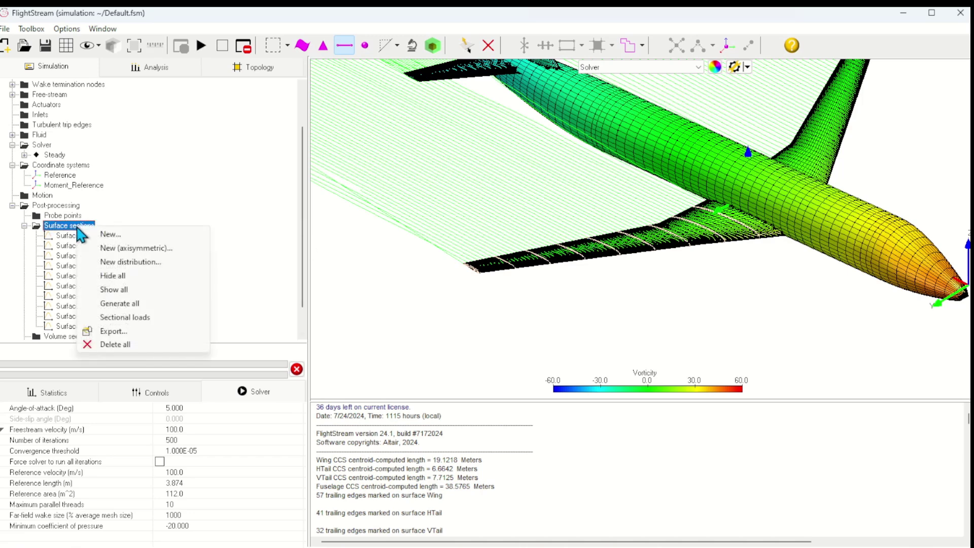
{"action": "left_click", "coordinate": [125, 317]}
{"action": "left_click_drag", "start_coordinate": [269, 390], "coordinate": [253, 192]}
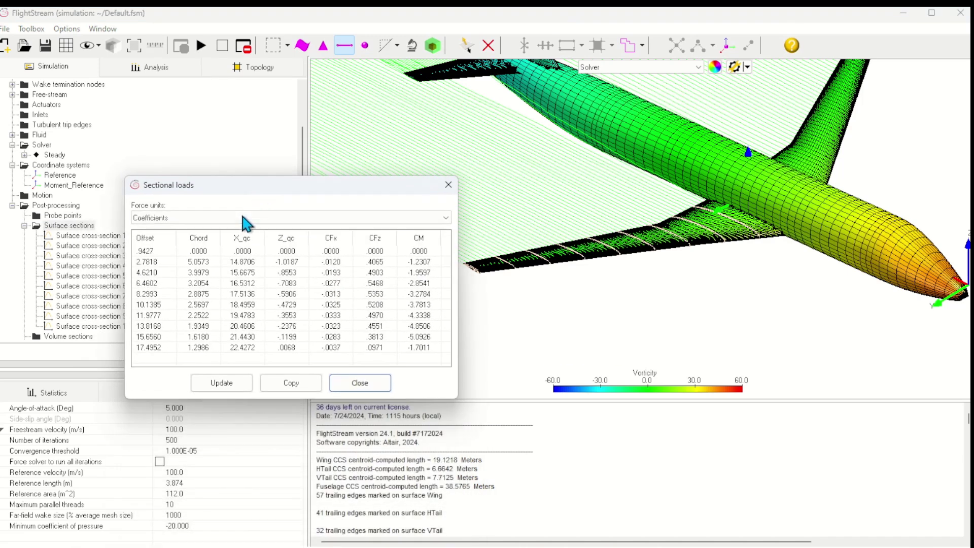
{"action": "left_click", "coordinate": [246, 219]}
{"action": "left_click", "coordinate": [210, 240]}
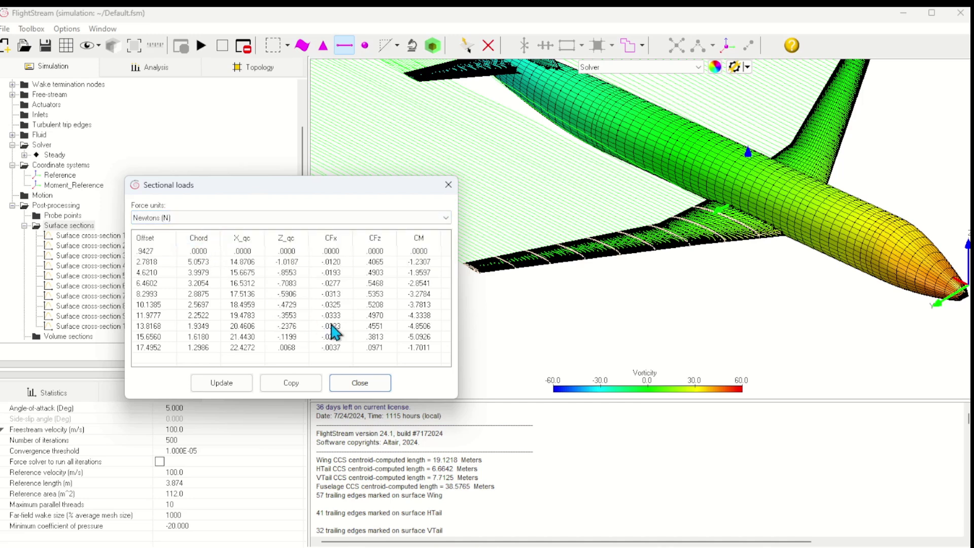
{"action": "left_click", "coordinate": [239, 384]}
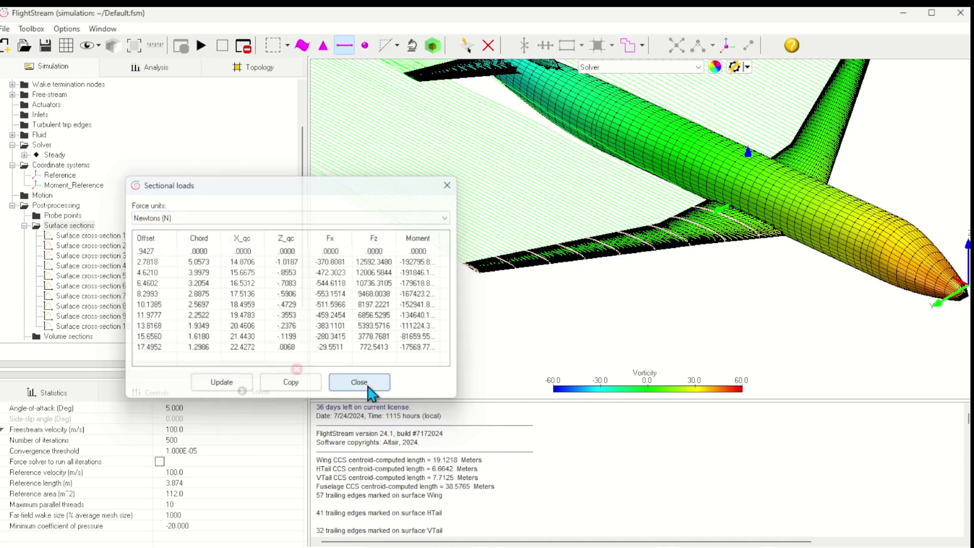
{"action": "left_click", "coordinate": [361, 384]}
Delete all surface sections from the post-processing data
{"action": "left_click_drag", "start_coordinate": [352, 368], "coordinate": [578, 256]}
{"action": "right_click", "coordinate": [96, 232]}
{"action": "left_click", "coordinate": [128, 339]}
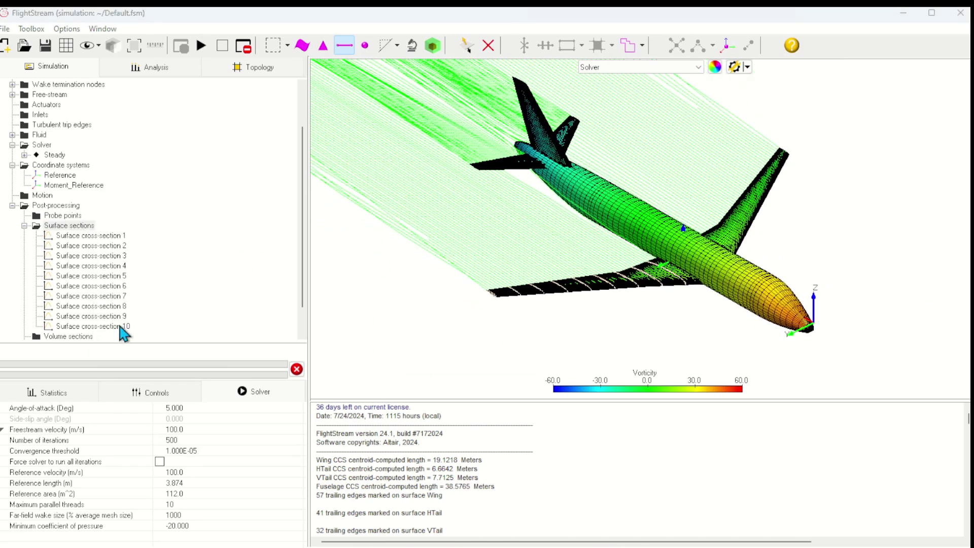
{"action": "left_click", "coordinate": [471, 320]}
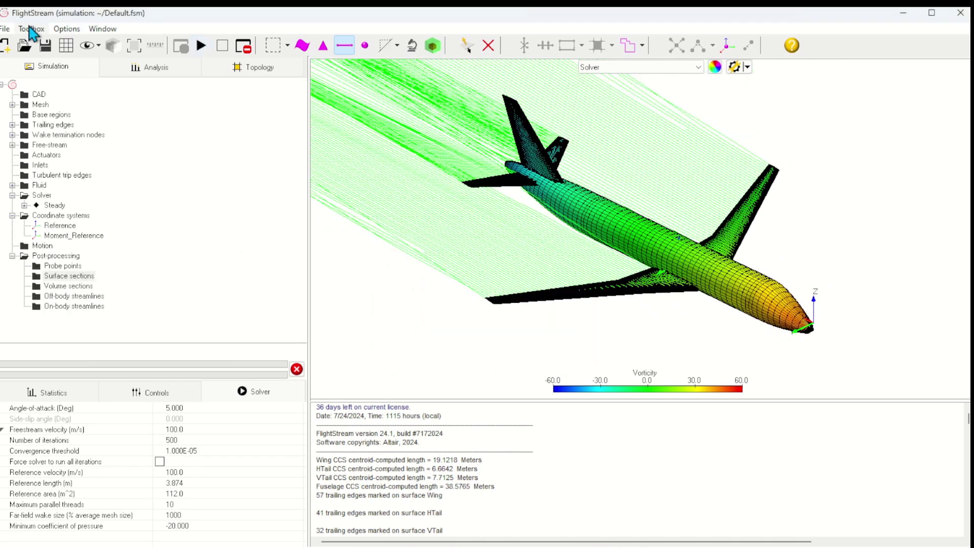
Run a Solver Sweeper angle-of-attack sweep from 0 to 20 degrees in 5-degree increments and show its results table
{"action": "left_click", "coordinate": [32, 30]}
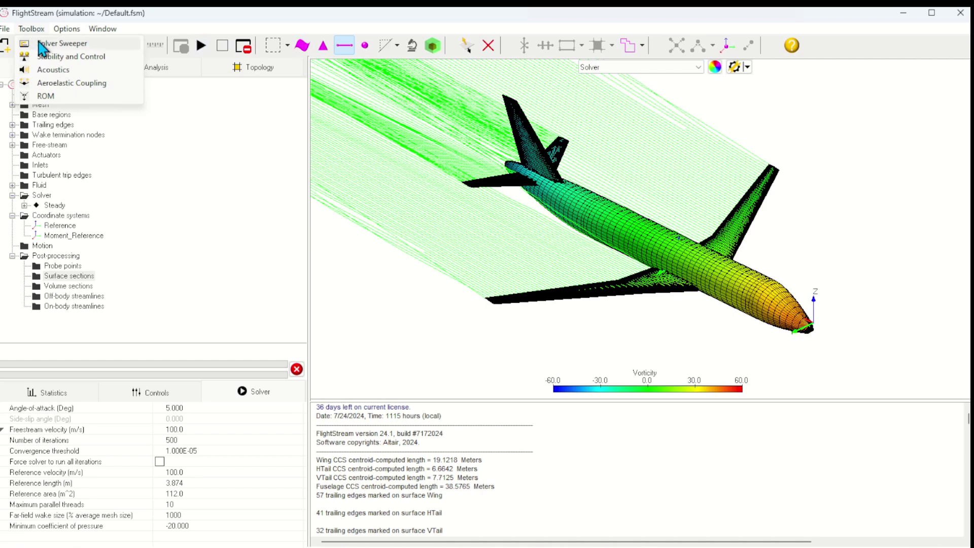
{"action": "left_click", "coordinate": [42, 46]}
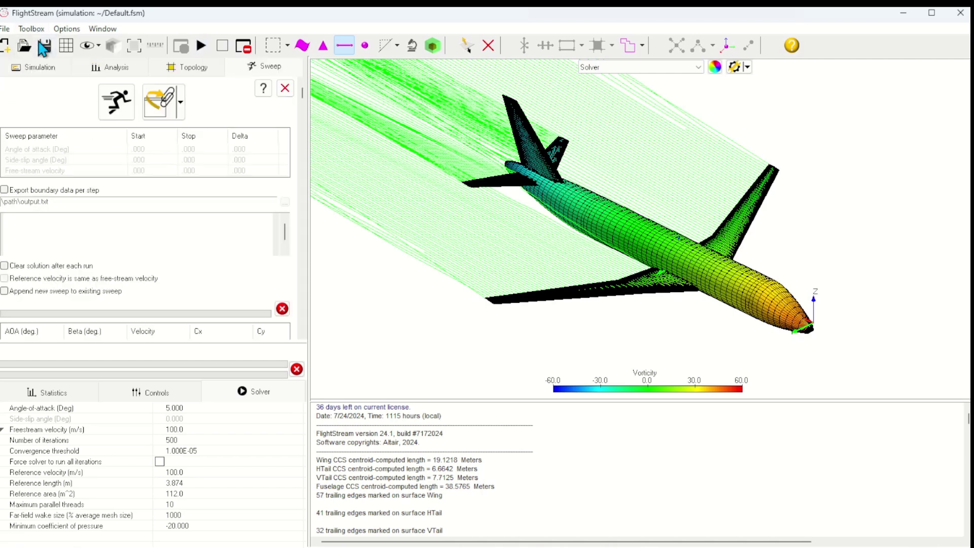
{"action": "left_click", "coordinate": [63, 149]}
{"action": "left_click", "coordinate": [192, 149]}
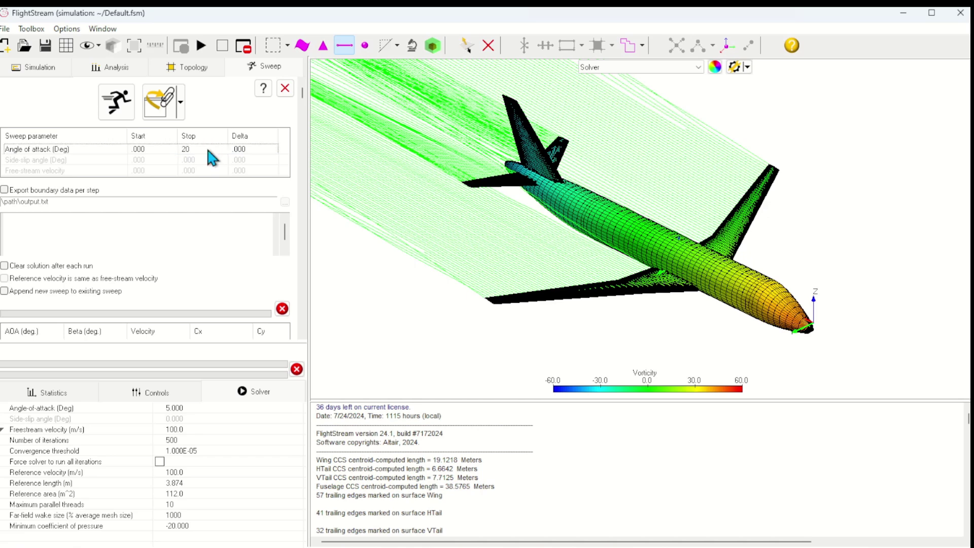
{"action": "key", "text": "Return"}
{"action": "left_click", "coordinate": [243, 150]}
{"action": "left_click", "coordinate": [131, 105]}
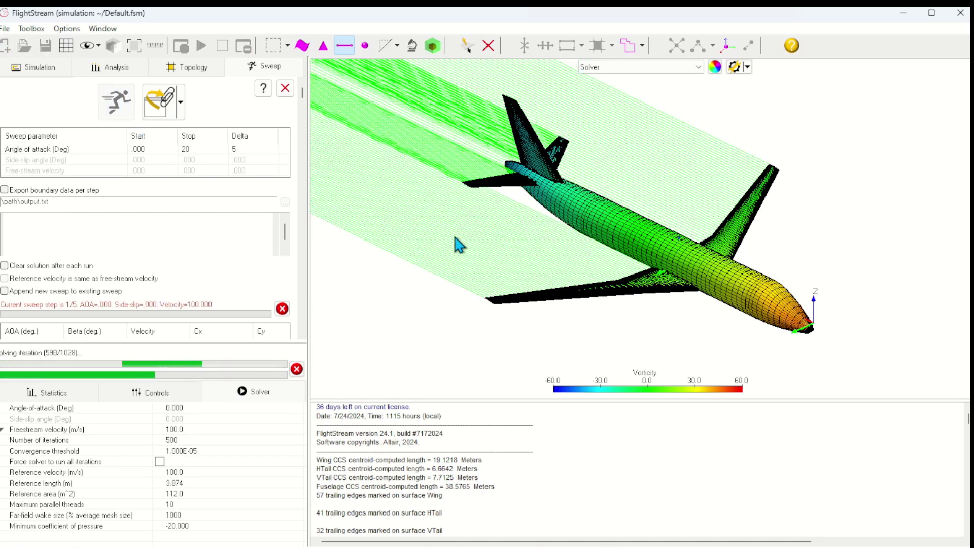
{"action": "scroll", "coordinate": [256, 249], "scroll_direction": "down", "scroll_amount": 3}
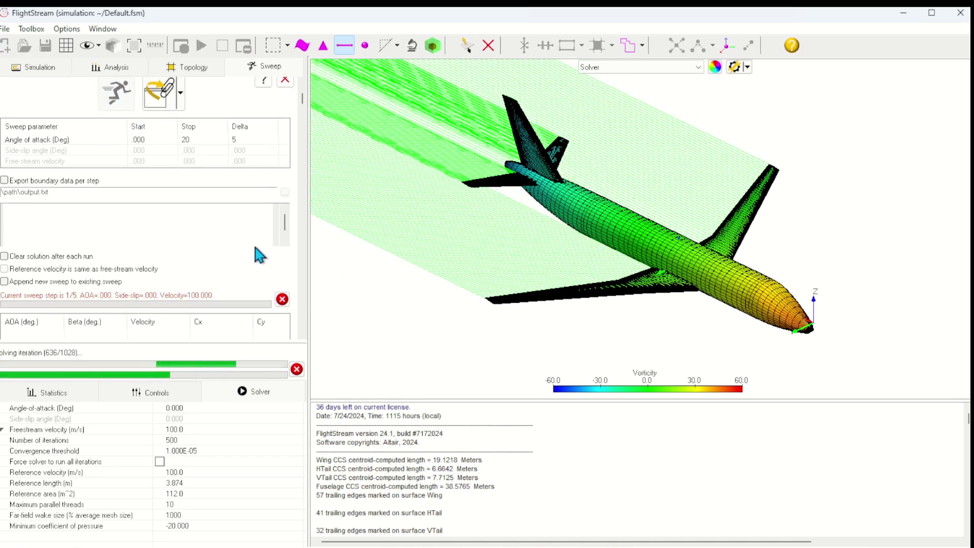
{"action": "scroll", "coordinate": [250, 192], "scroll_direction": "down", "scroll_amount": 3}
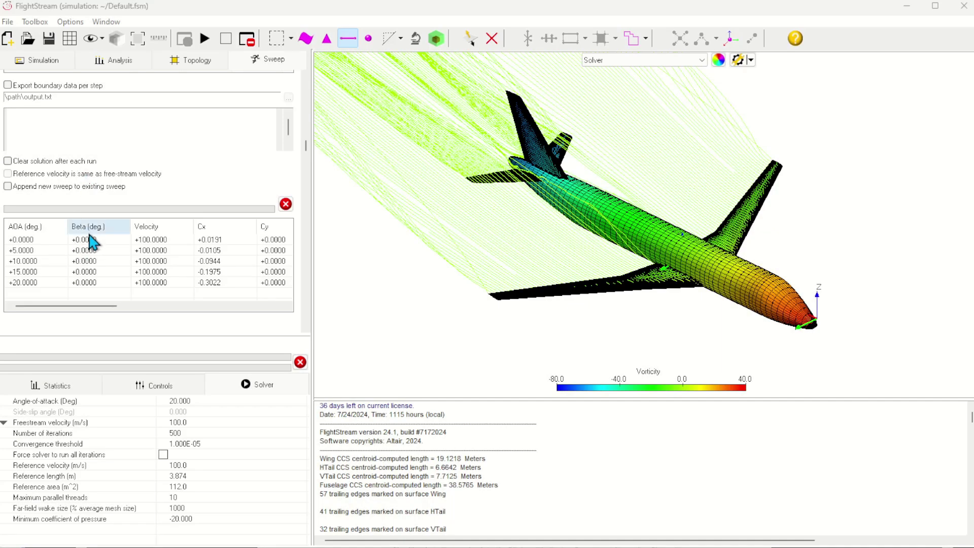
Plot the sweeper toolbox results with AoA (Deg) on the X axis and Lift force on the Y axis
{"action": "left_click", "coordinate": [631, 58]}
{"action": "left_click", "coordinate": [624, 102]}
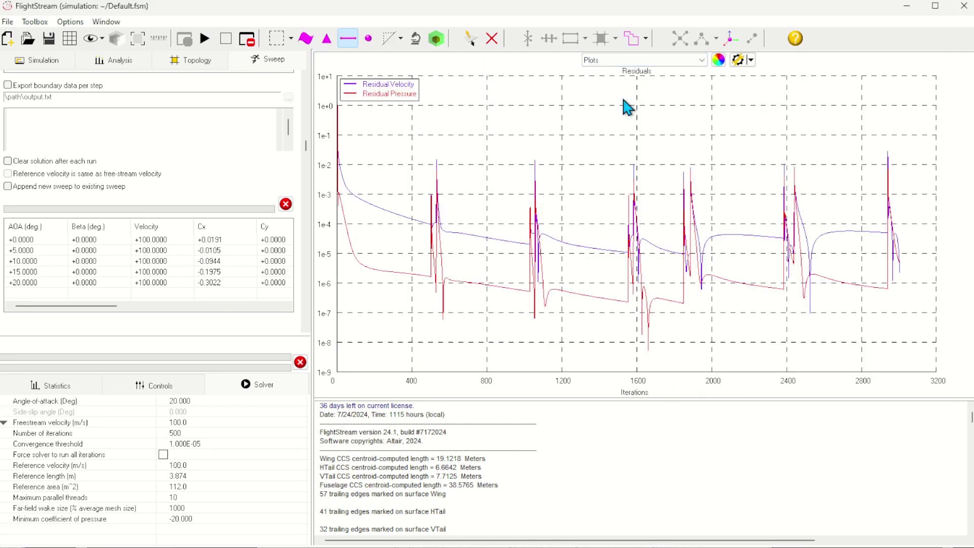
{"action": "right_click", "coordinate": [624, 100]}
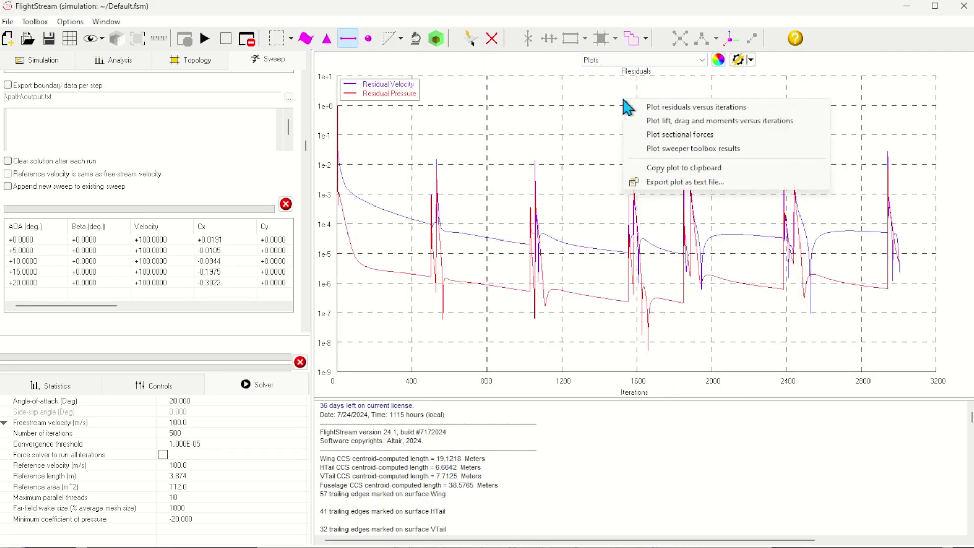
{"action": "left_click", "coordinate": [653, 146]}
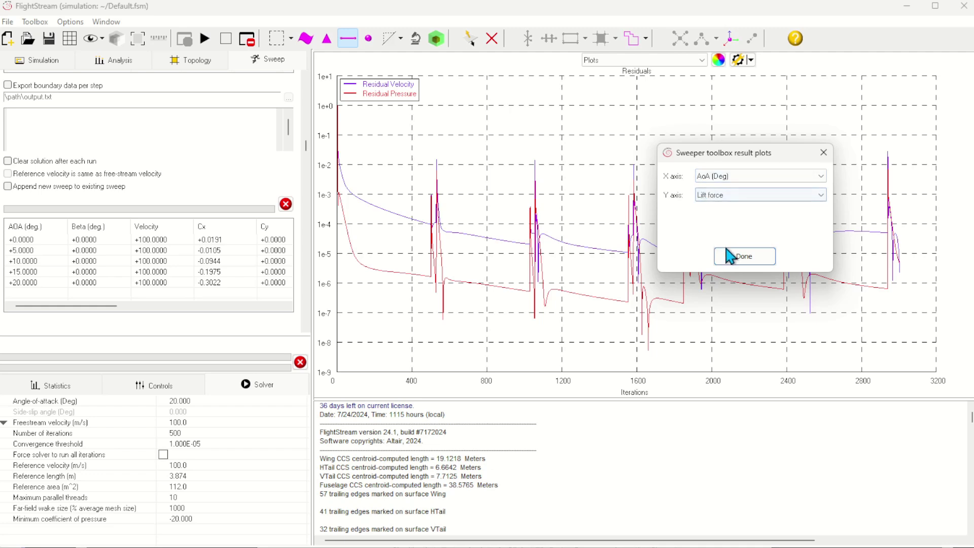
{"action": "left_click", "coordinate": [730, 256]}
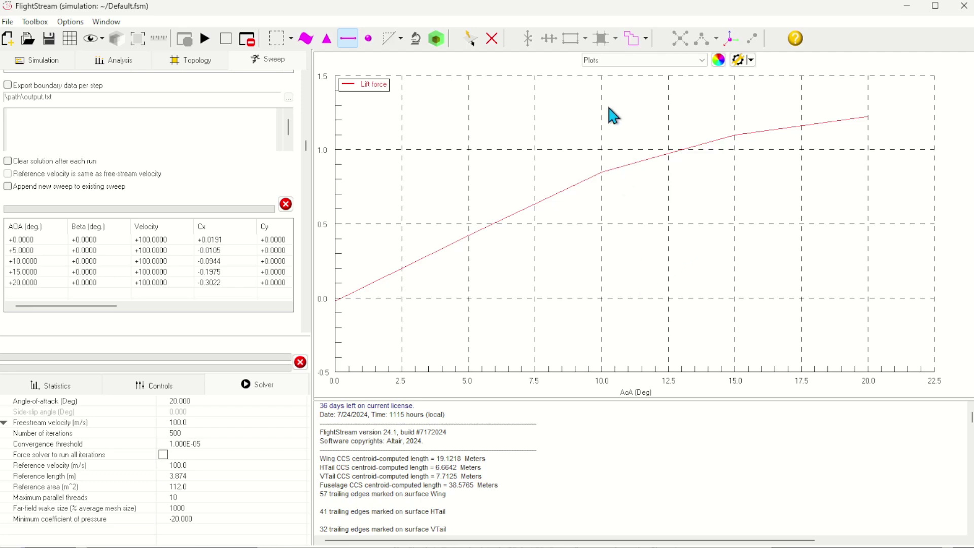
Return to the Solver view, colour the aircraft by Separation marker, and examine flow separation over the wing
{"action": "left_click", "coordinate": [615, 61]}
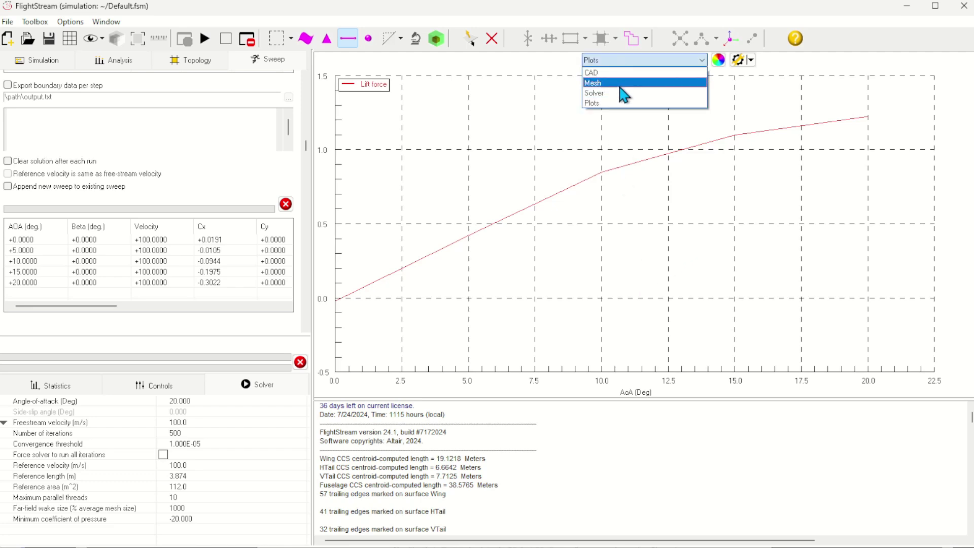
{"action": "left_click", "coordinate": [624, 94]}
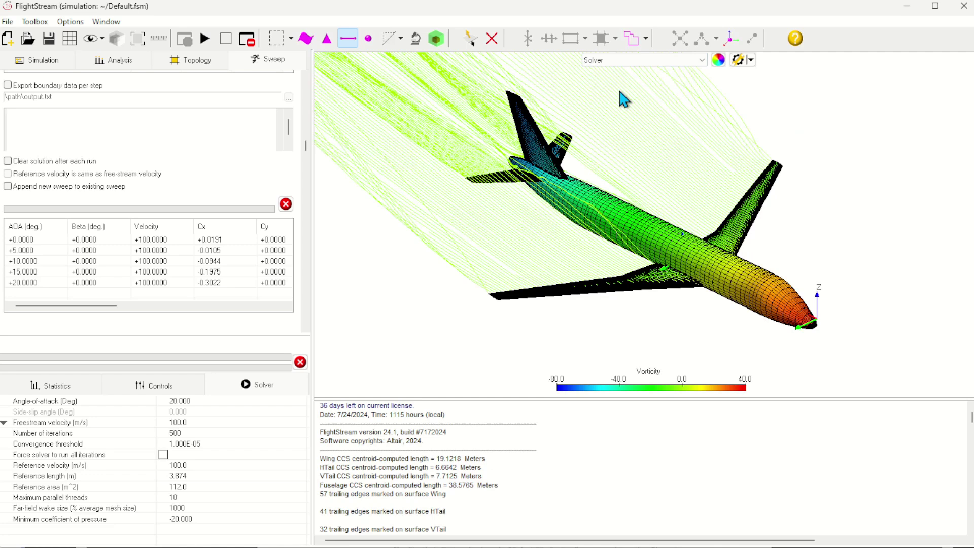
{"action": "right_click", "coordinate": [650, 248]}
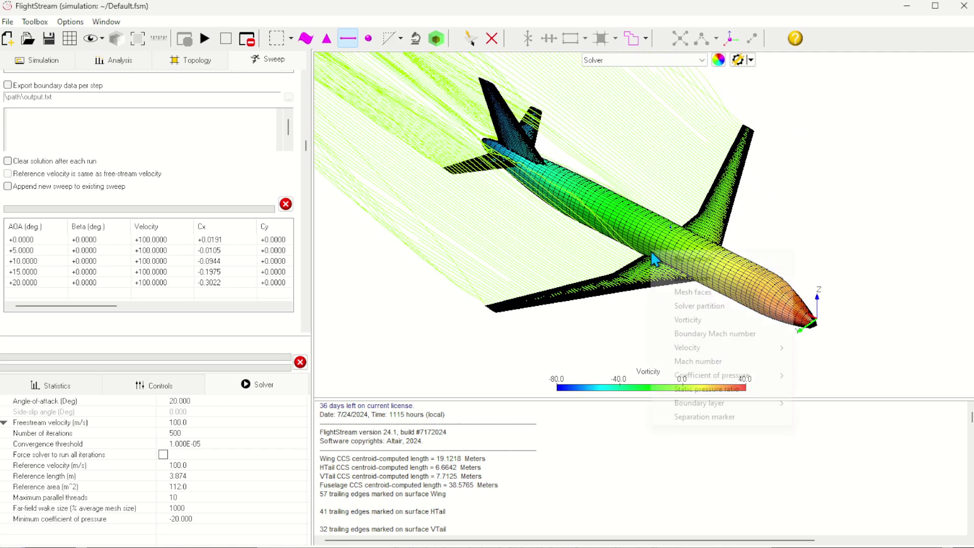
{"action": "left_click", "coordinate": [695, 417]}
{"action": "scroll", "coordinate": [614, 221], "scroll_direction": "up", "scroll_amount": 5}
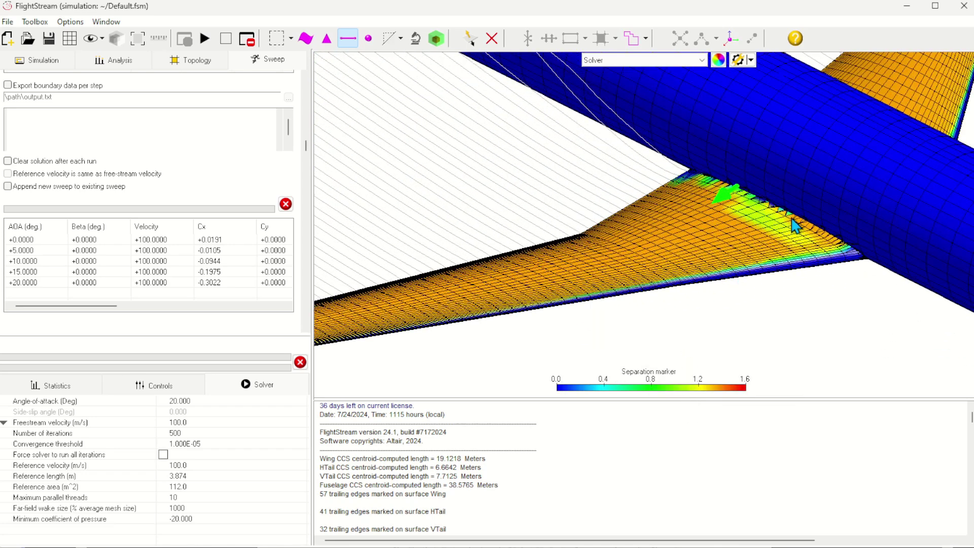
{"action": "scroll", "coordinate": [620, 267], "scroll_direction": "down", "scroll_amount": 10}
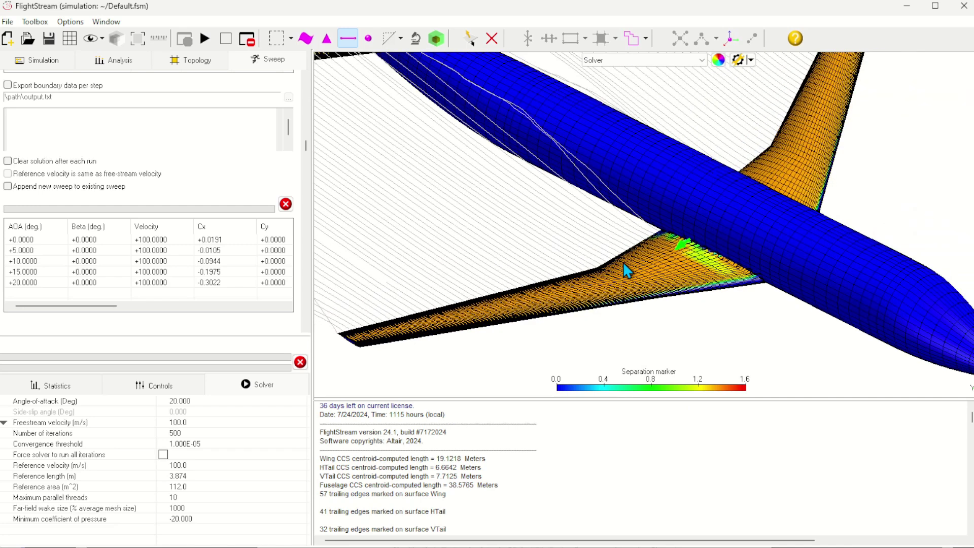
Colour the aircraft by boundary-layer displacement thickness and examine its distribution over the wing and fuselage
{"action": "left_click_drag", "start_coordinate": [626, 270], "coordinate": [682, 246]}
{"action": "right_click", "coordinate": [683, 246]}
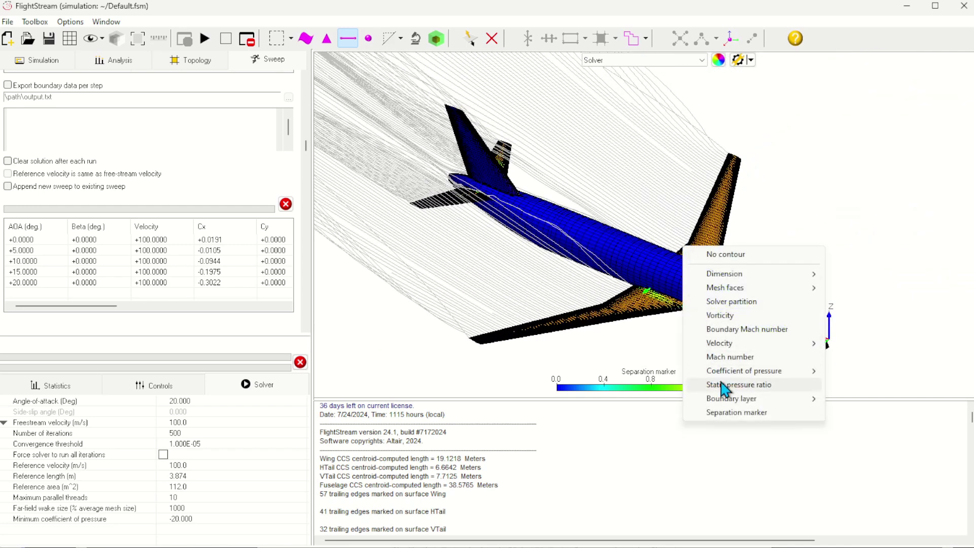
{"action": "mouse_move", "coordinate": [725, 400]}
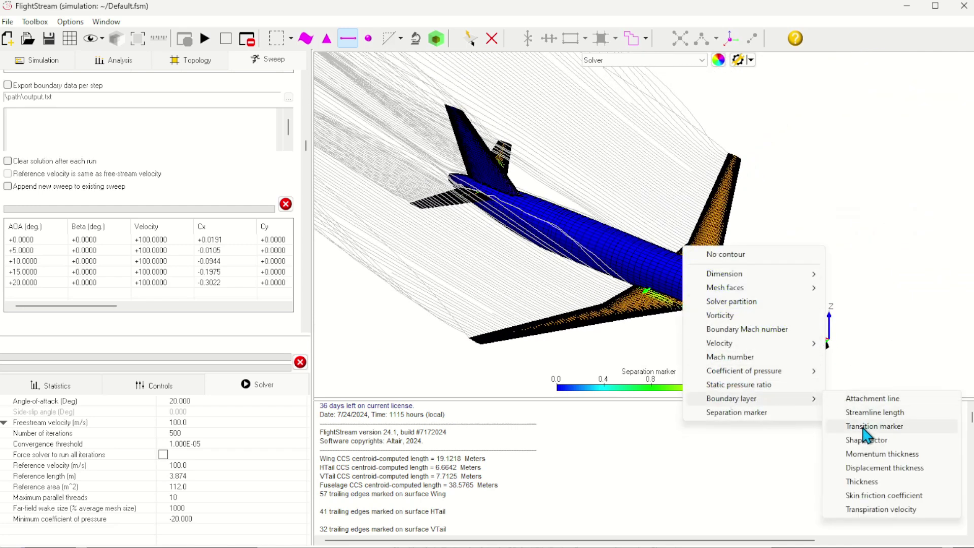
{"action": "left_click", "coordinate": [860, 469]}
{"action": "scroll", "coordinate": [668, 262], "scroll_direction": "up", "scroll_amount": 5}
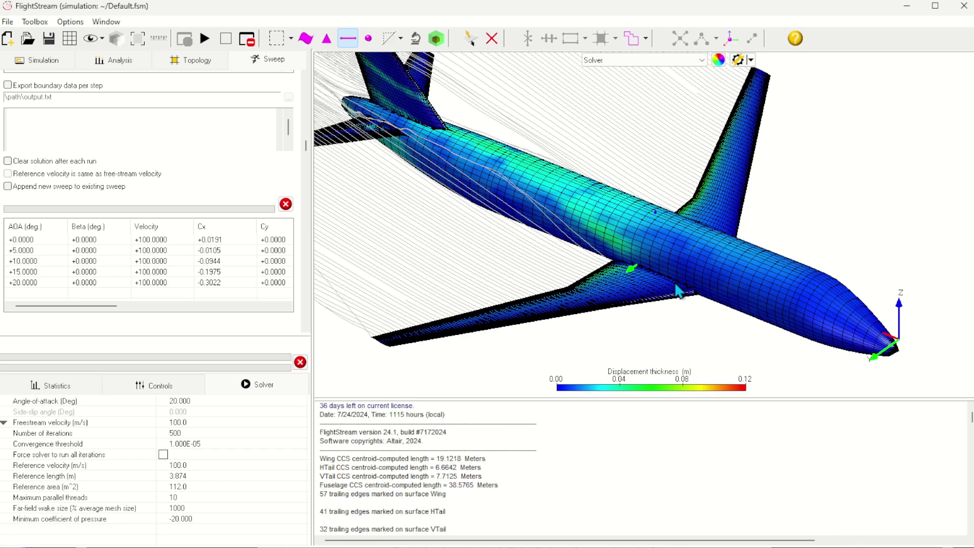
{"action": "left_click_drag", "start_coordinate": [664, 256], "coordinate": [666, 233]}
{"action": "scroll", "coordinate": [609, 274], "scroll_direction": "down", "scroll_amount": 3}
Colour the aircraft surface by the free-stream coefficient of pressure
{"action": "right_click", "coordinate": [666, 233]}
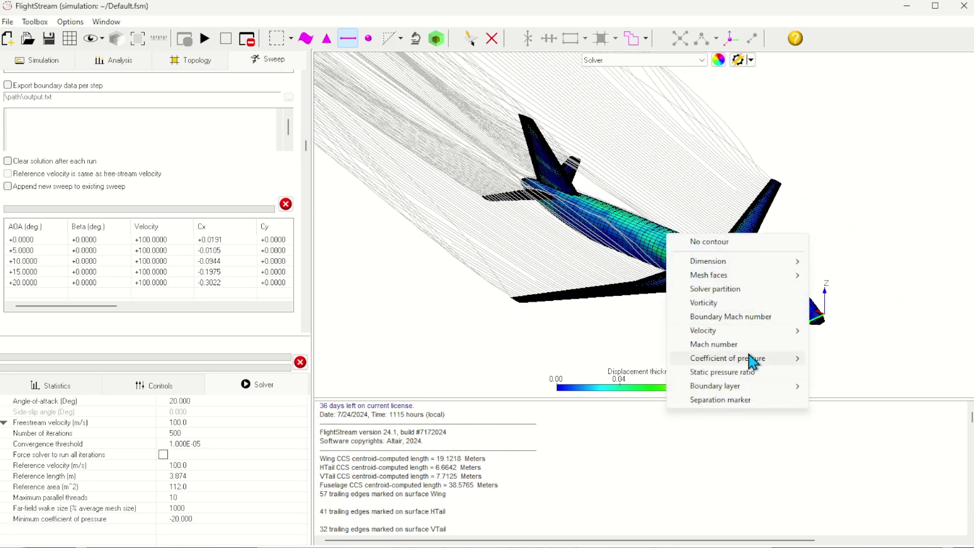
{"action": "mouse_move", "coordinate": [751, 358]}
{"action": "left_click", "coordinate": [819, 359]}
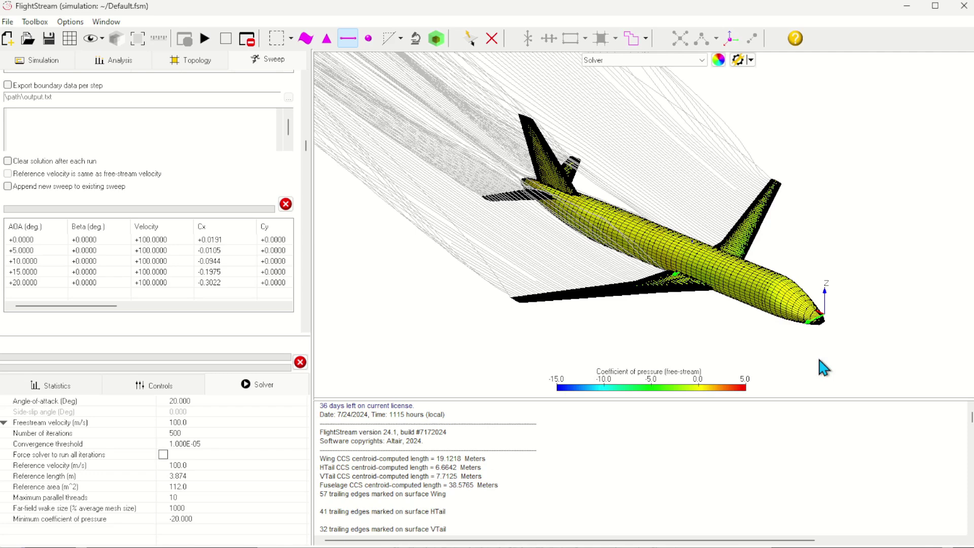
Enable a custom colormap range for the pressure contour with a minimum of -1.5 and a maximum of 1.5
{"action": "left_click", "coordinate": [710, 58]}
{"action": "left_click", "coordinate": [14, 173]}
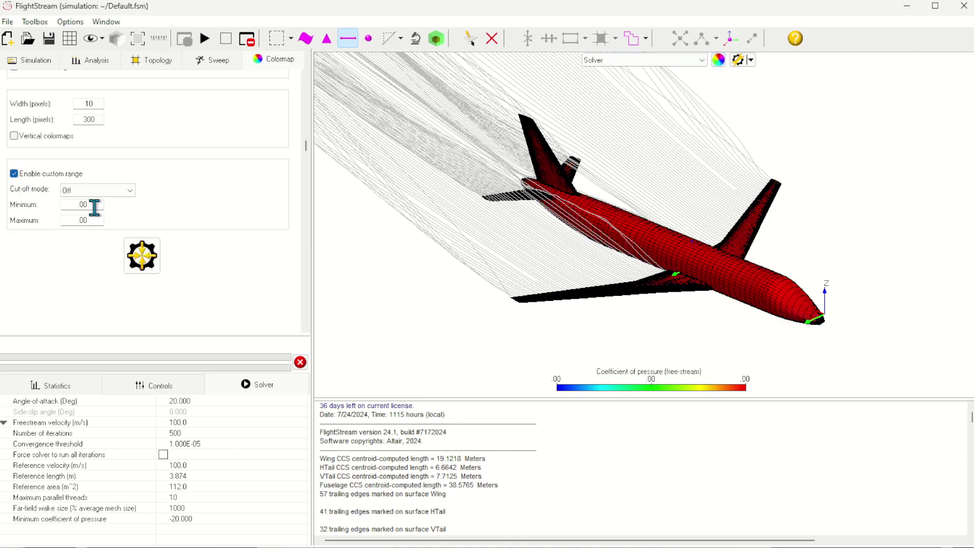
{"action": "double_click", "coordinate": [96, 205]}
{"action": "type", "text": "-1.5"}
{"action": "key", "text": "Return"}
{"action": "double_click", "coordinate": [93, 220]}
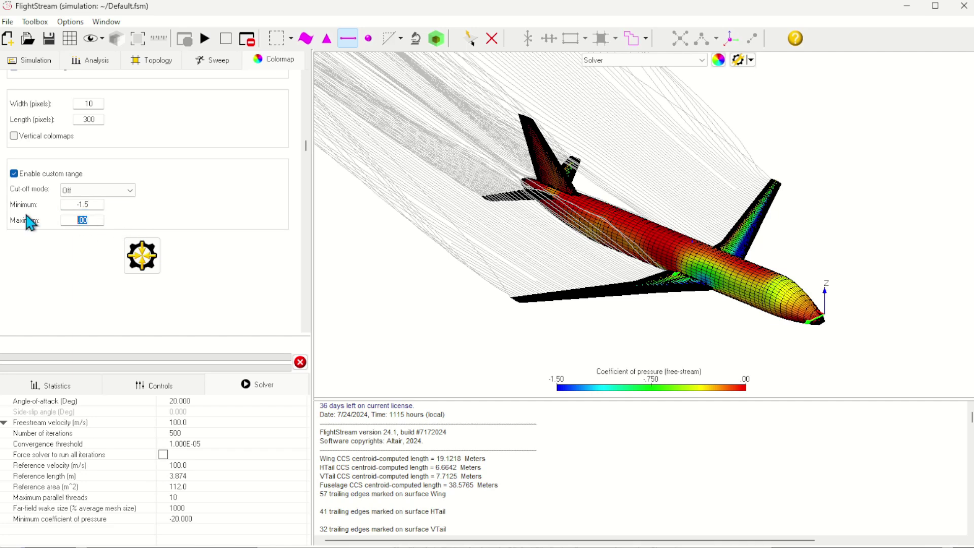
{"action": "key", "text": "Return"}
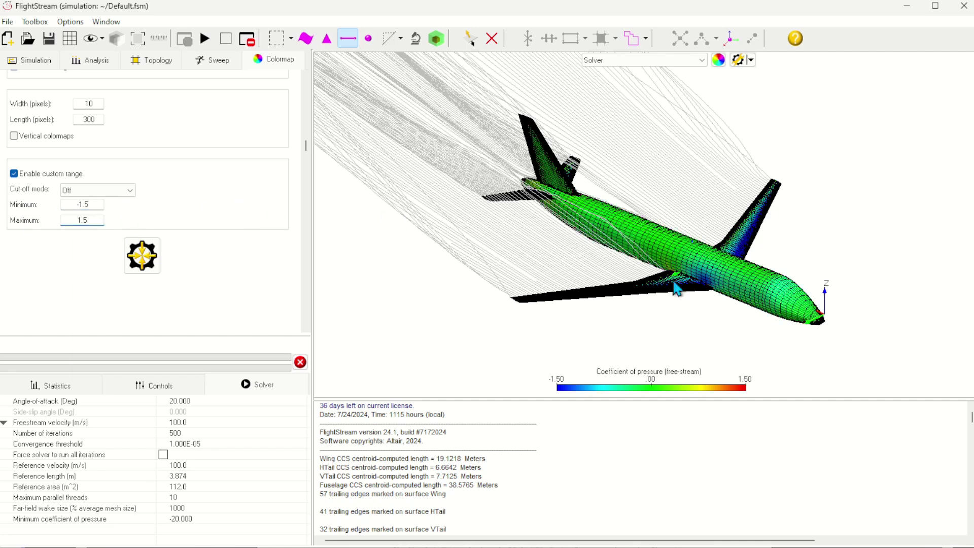
Examine the pressure coefficient distribution on the upper and lower sides of the wing and along the fuselage
{"action": "scroll", "coordinate": [723, 304], "scroll_direction": "up", "scroll_amount": 5}
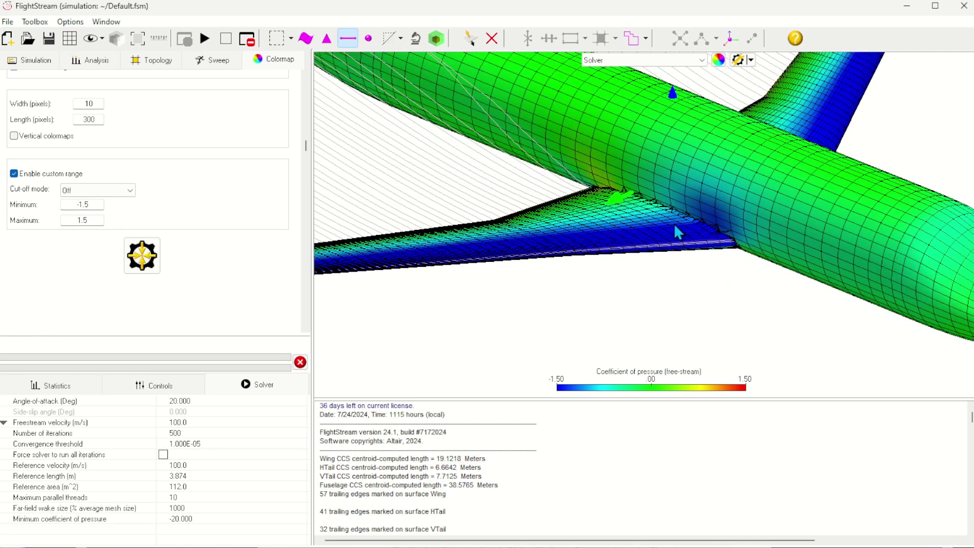
{"action": "scroll", "coordinate": [618, 221], "scroll_direction": "down", "scroll_amount": 5}
{"action": "left_click_drag", "start_coordinate": [640, 216], "coordinate": [643, 344]}
{"action": "scroll", "coordinate": [643, 344], "scroll_direction": "up", "scroll_amount": 3}
{"action": "scroll", "coordinate": [643, 345], "scroll_direction": "up", "scroll_amount": 3}
{"action": "scroll", "coordinate": [610, 282], "scroll_direction": "down", "scroll_amount": 4}
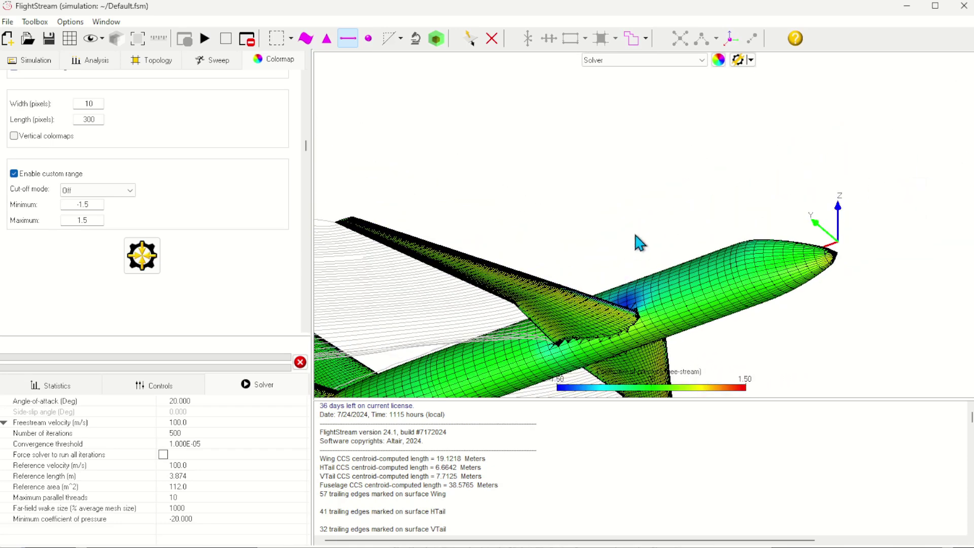
{"action": "left_click_drag", "start_coordinate": [637, 244], "coordinate": [609, 205]}
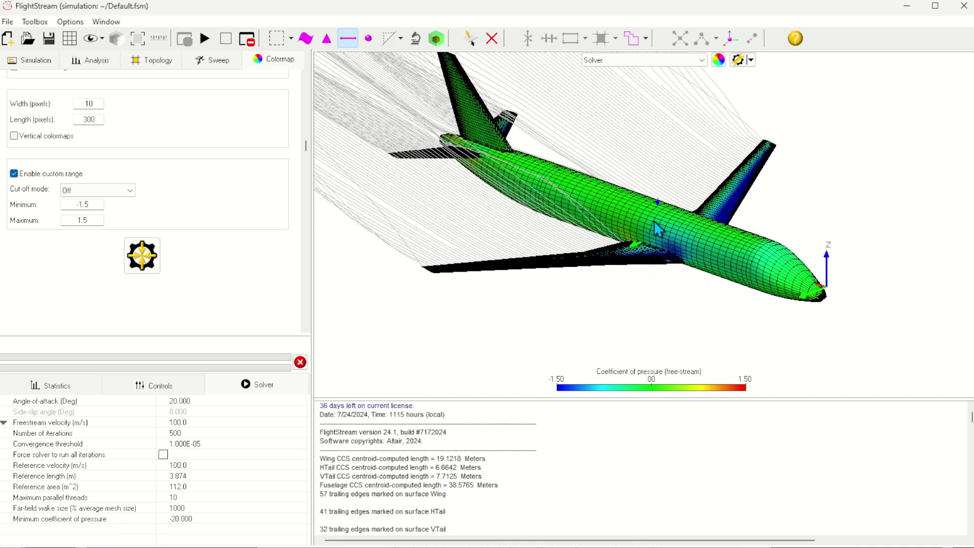
{"action": "scroll", "coordinate": [662, 223], "scroll_direction": "down", "scroll_amount": 2}
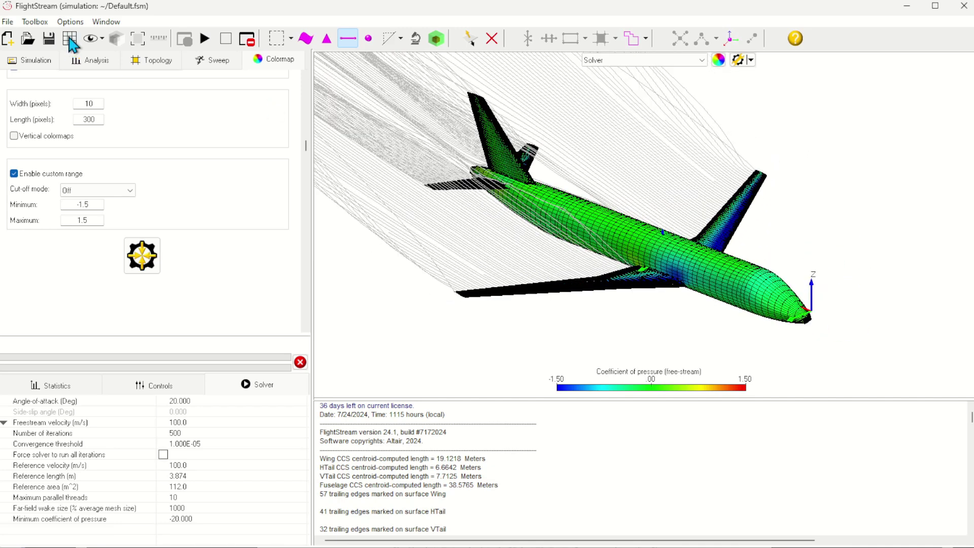